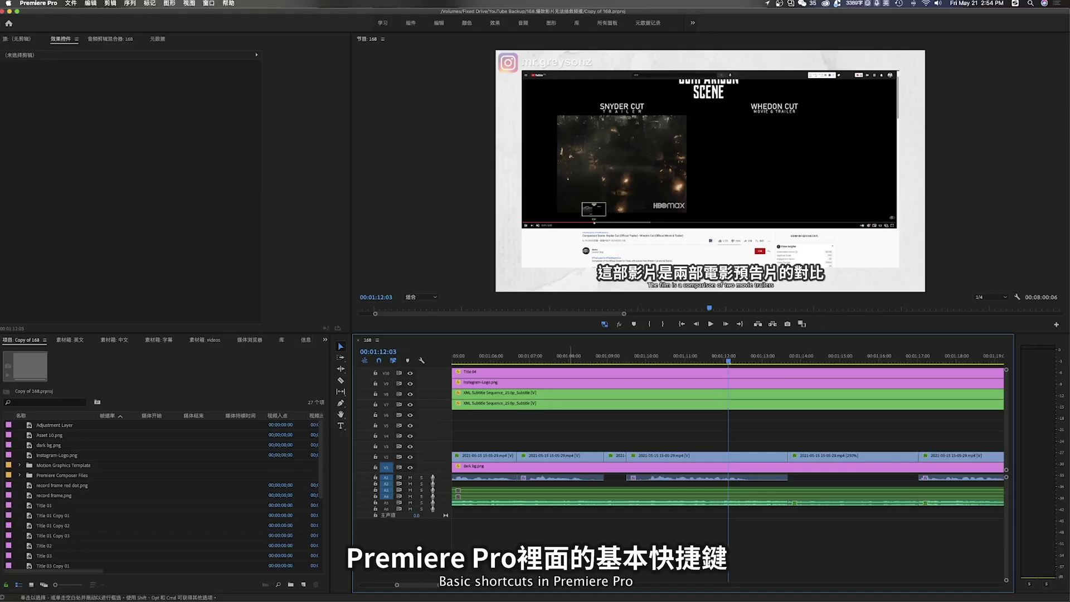
Step: Delete the V2 clip near 00:01:12, undo the deletion, then redo it
{"action": "left_click", "coordinate": [708, 455]}
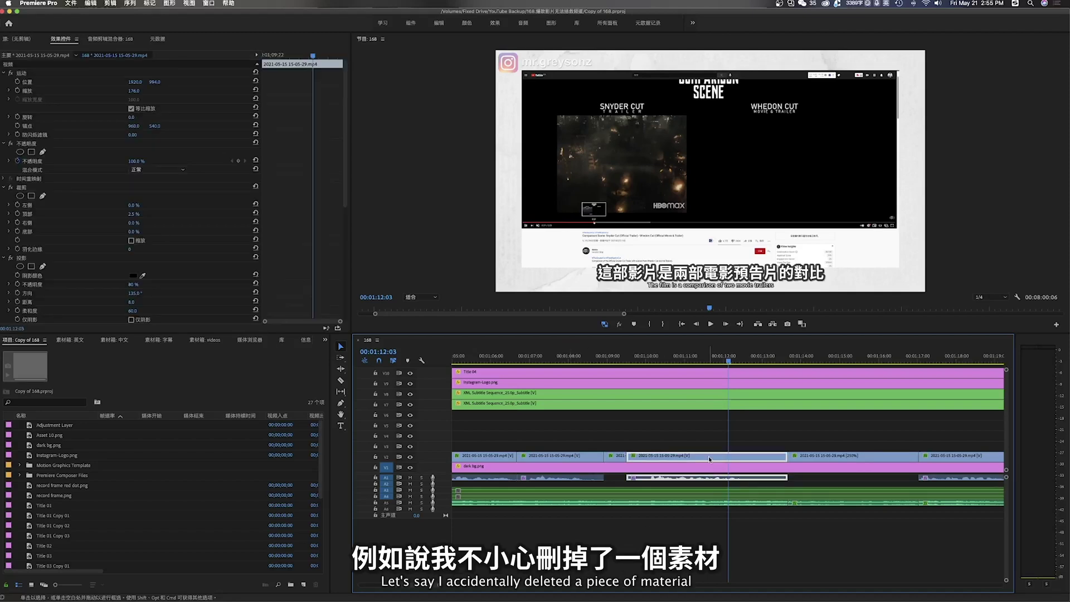
{"action": "key", "text": "Delete"}
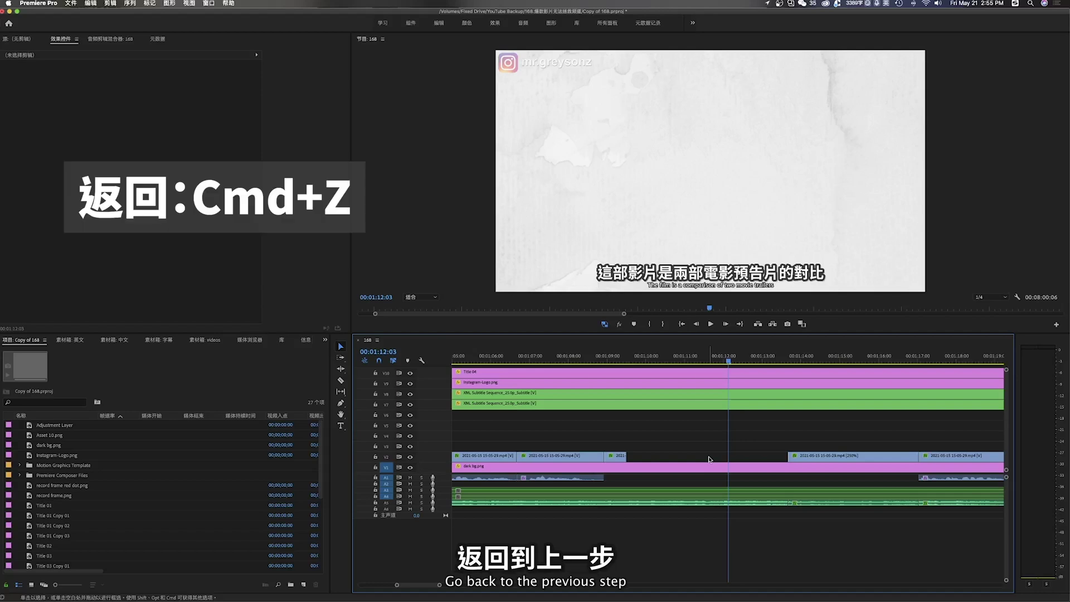
{"action": "key", "text": "super+z"}
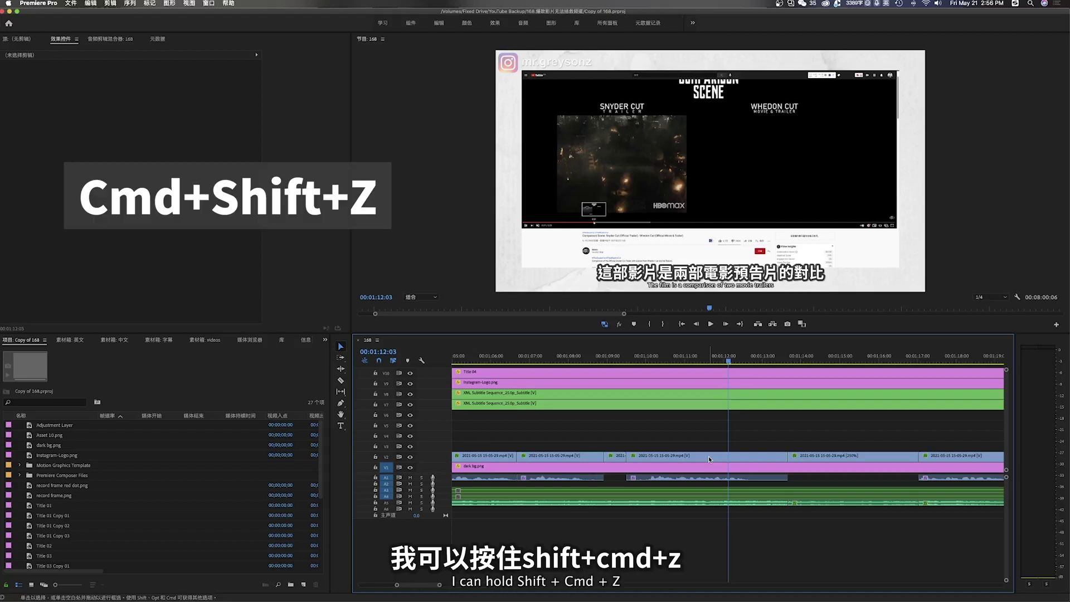
{"action": "key", "text": "super+shift+z"}
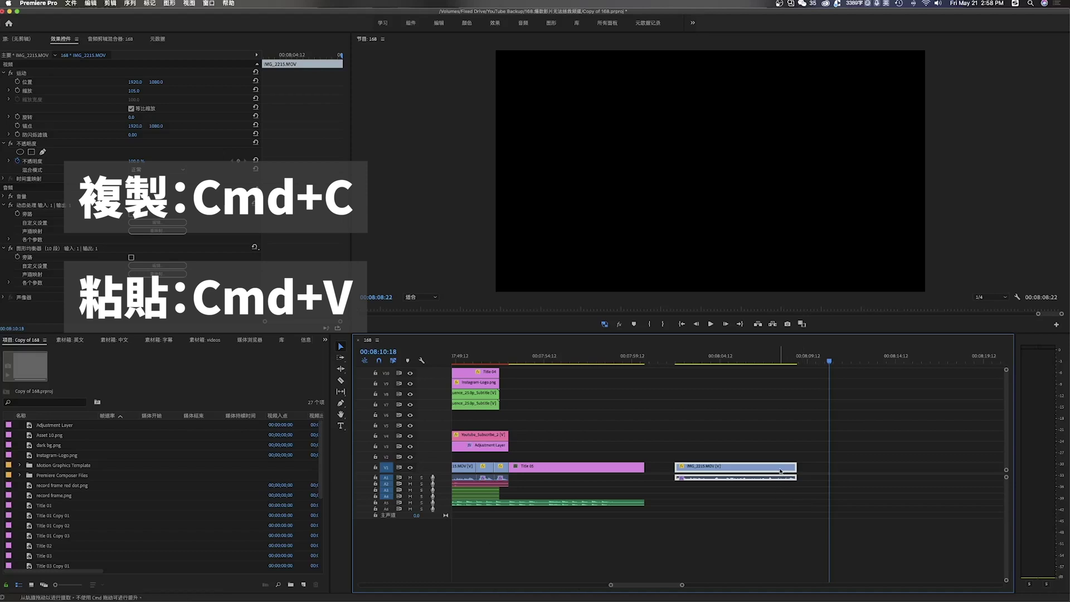
Step: Paste a copy of IMG_2215.MOV at the playhead and shift every clip later by 00:00:38:07
{"action": "key", "text": "super+v"}
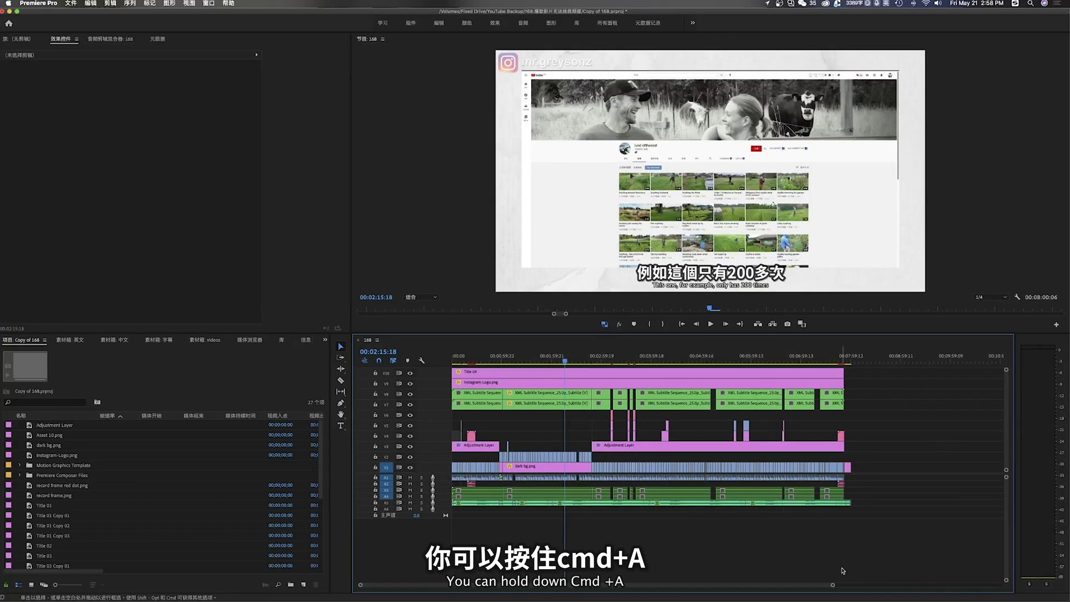
{"action": "key", "text": "super+a"}
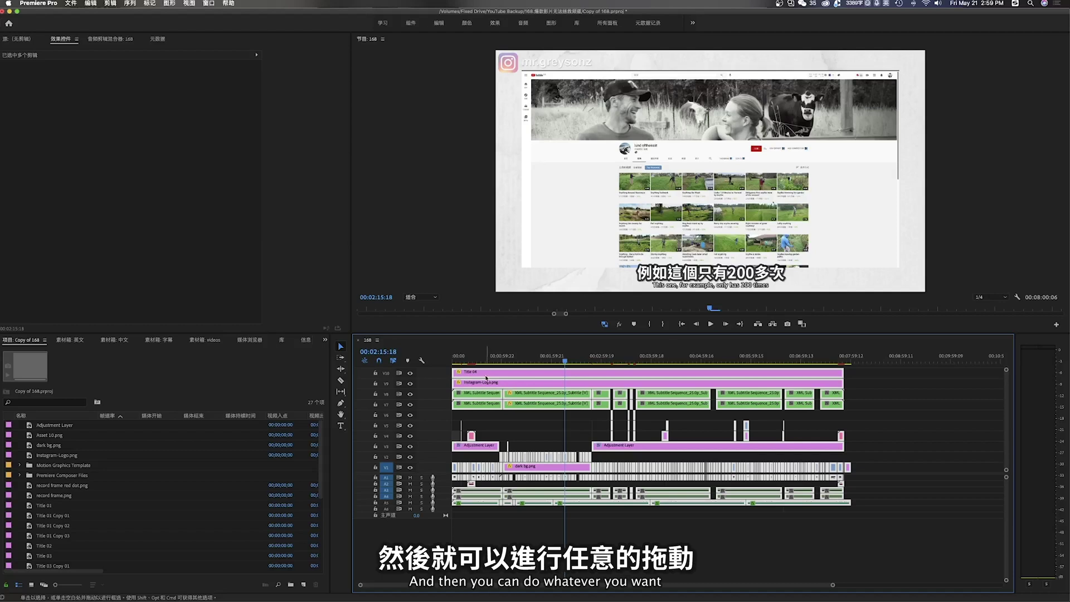
{"action": "left_click_drag", "start_coordinate": [490, 377], "coordinate": [505, 379]}
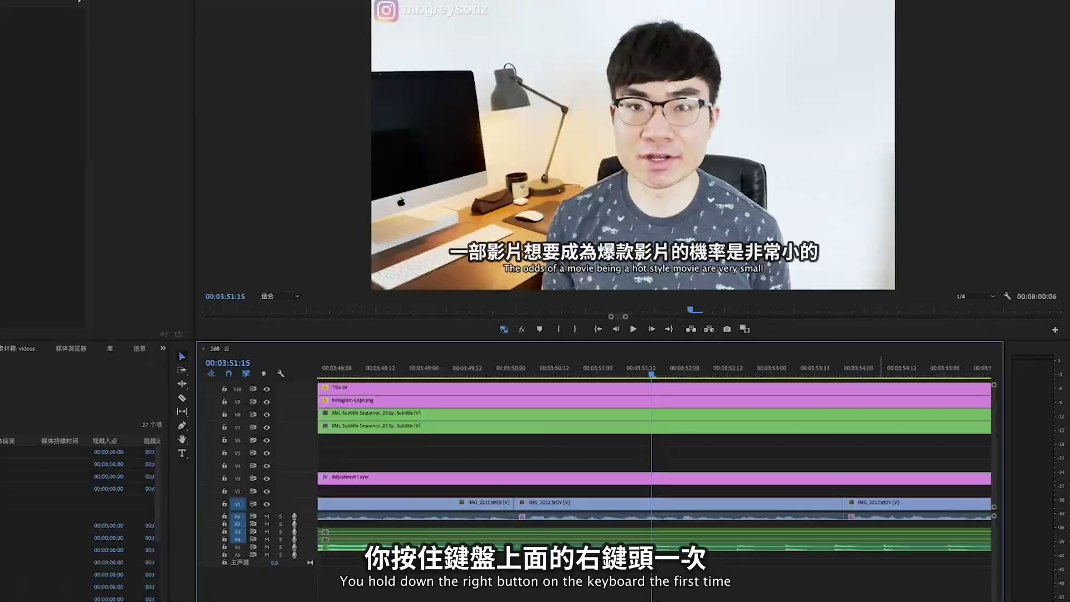
Step: Step the playhead forward two frames and back one frame
{"action": "key", "text": "Right"}
{"action": "key", "text": "Right"}
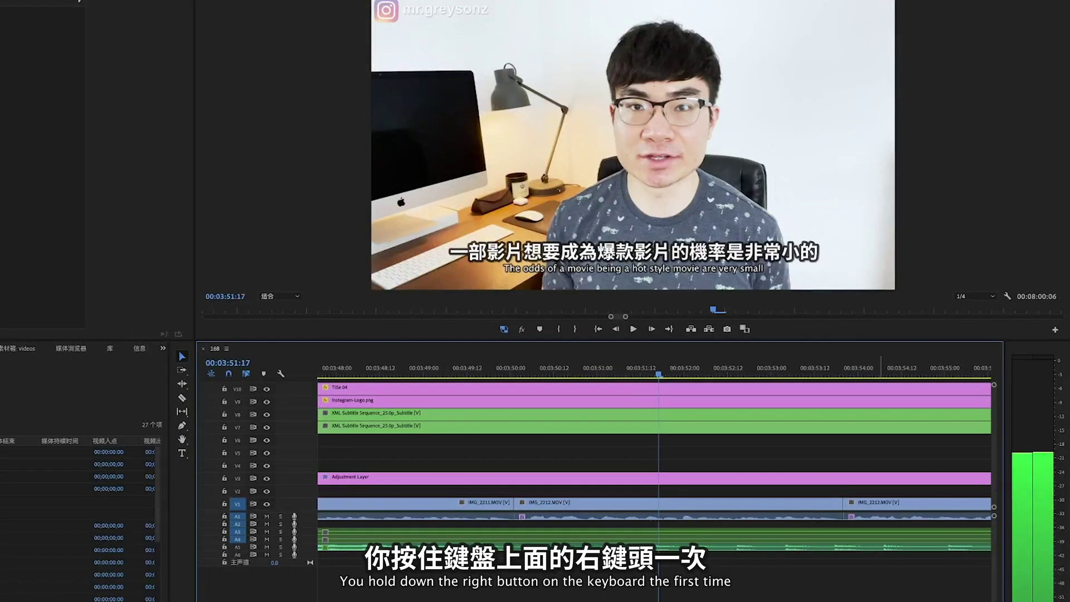
{"action": "key", "text": "Right"}
{"action": "key", "text": "Right"}
{"action": "key", "text": "Right"}
{"action": "key", "text": "Right"}
{"action": "key", "text": "Right"}
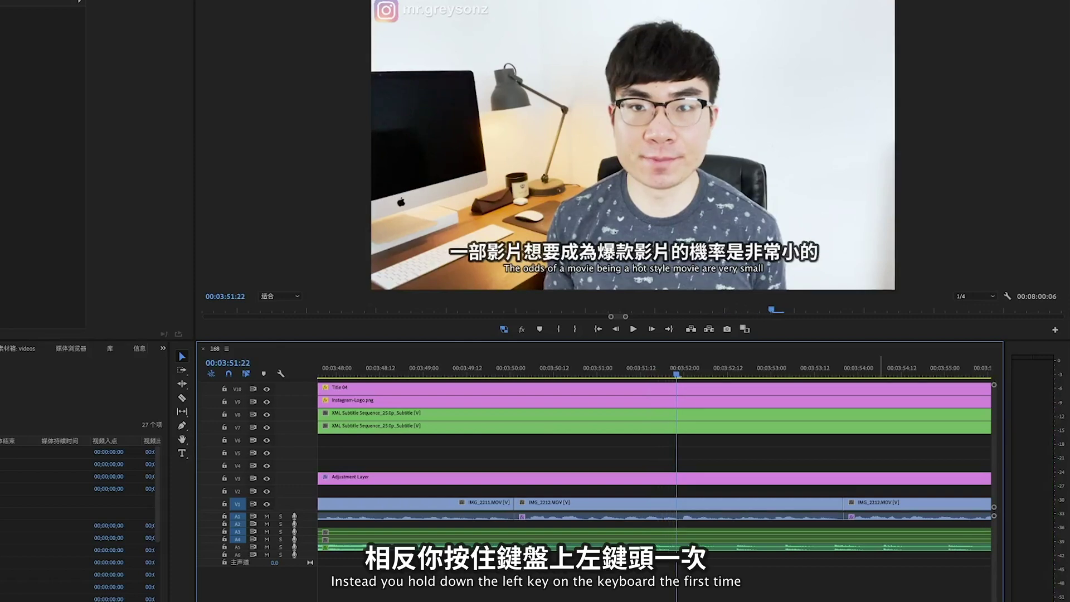
{"action": "key", "text": "Left"}
{"action": "key", "text": "Left"}
{"action": "key", "text": "Left"}
{"action": "key", "text": "Left"}
{"action": "key", "text": "Left"}
{"action": "key", "text": "Left"}
{"action": "key", "text": "Left"}
{"action": "key", "text": "Left"}
{"action": "key", "text": "Left"}
{"action": "key", "text": "Left"}
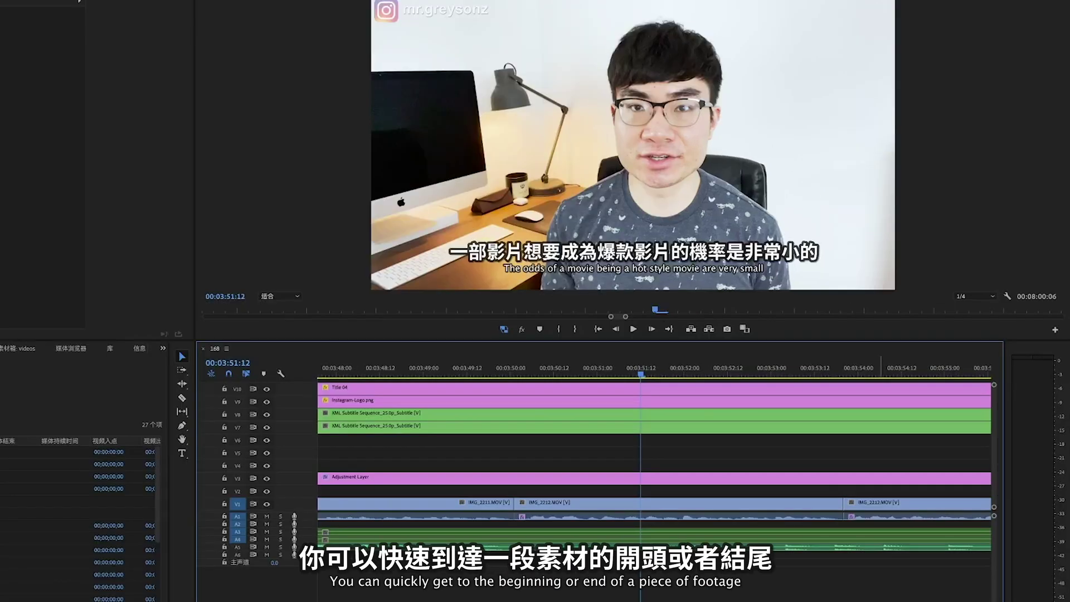
Step: Jump between edit points around IMG_2212, then drag the playhead back to about 00:03:52:22
{"action": "key", "text": "minus"}
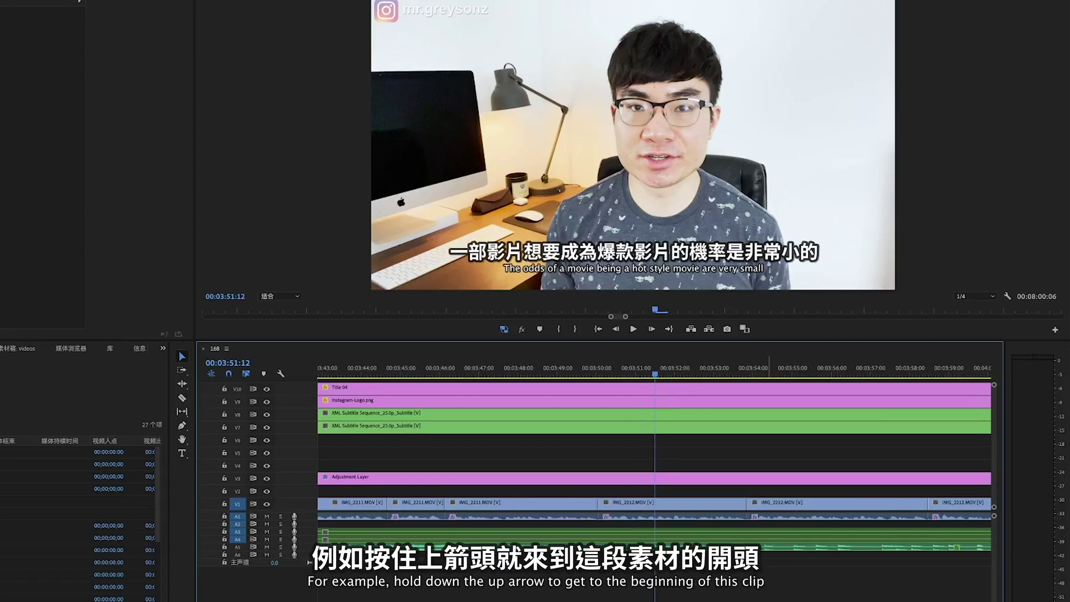
{"action": "key", "text": "Up"}
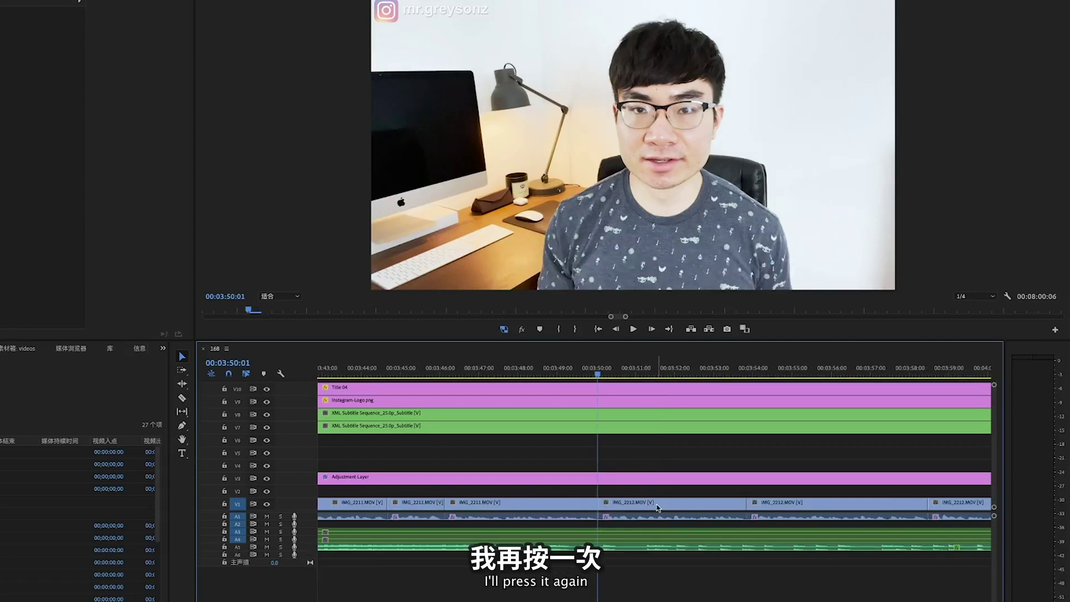
{"action": "left_click", "coordinate": [632, 507]}
{"action": "key", "text": "Up"}
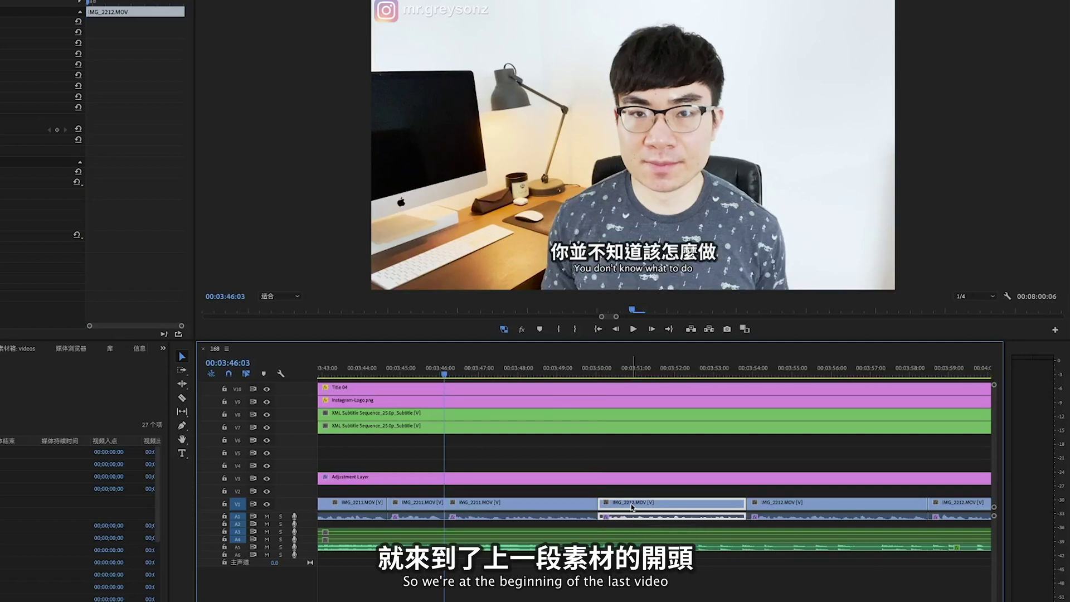
{"action": "key", "text": "Down"}
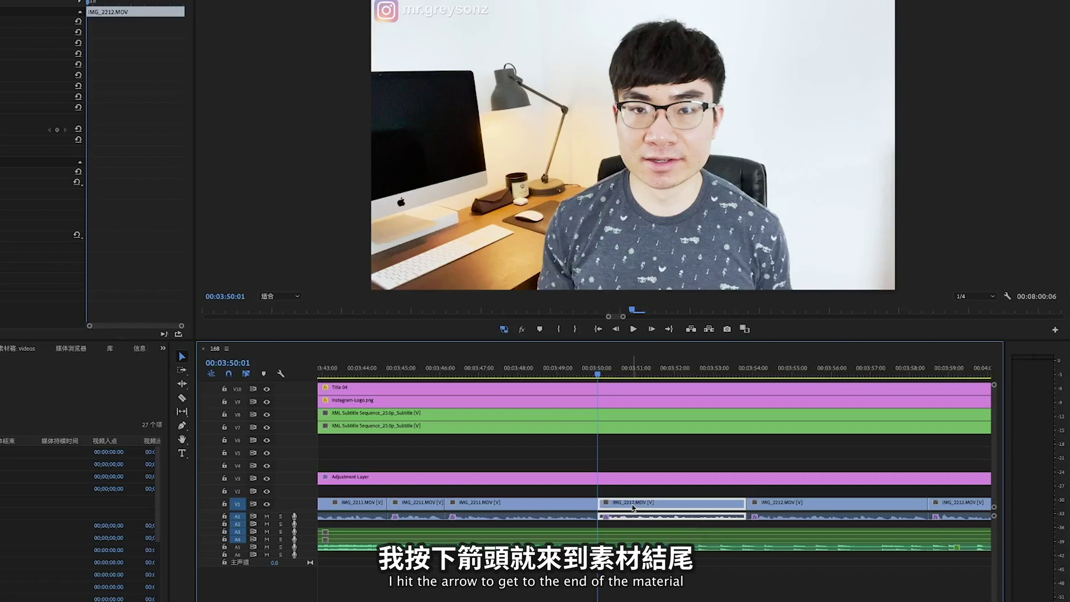
{"action": "key", "text": "Down"}
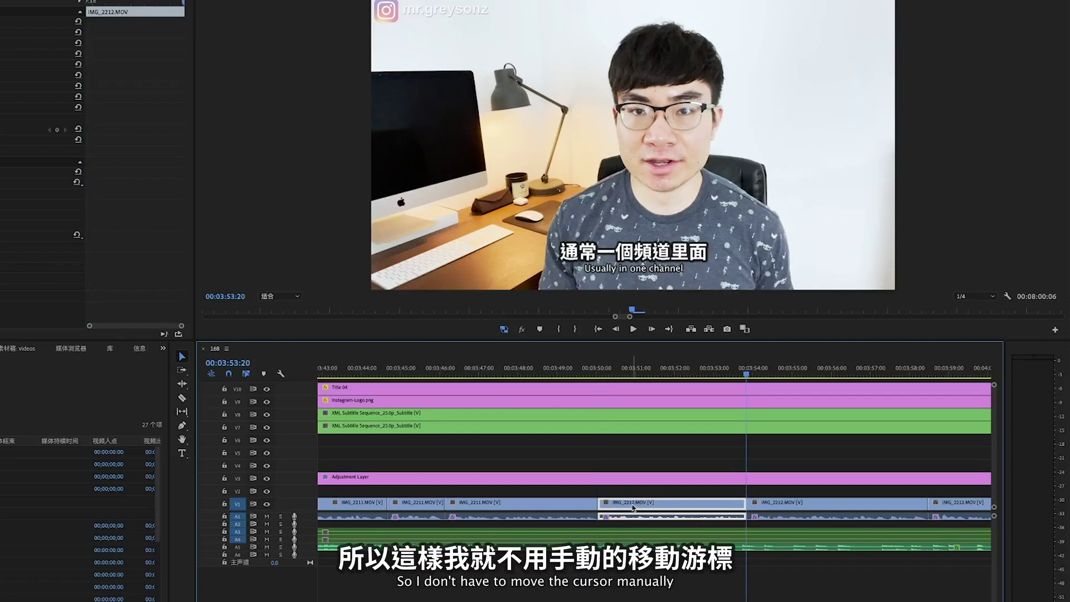
{"action": "mouse_move", "coordinate": [746, 374]}
{"action": "left_mouse_down"}
{"action": "mouse_move", "coordinate": [701, 378]}
{"action": "mouse_move", "coordinate": [743, 460]}
{"action": "left_mouse_up"}
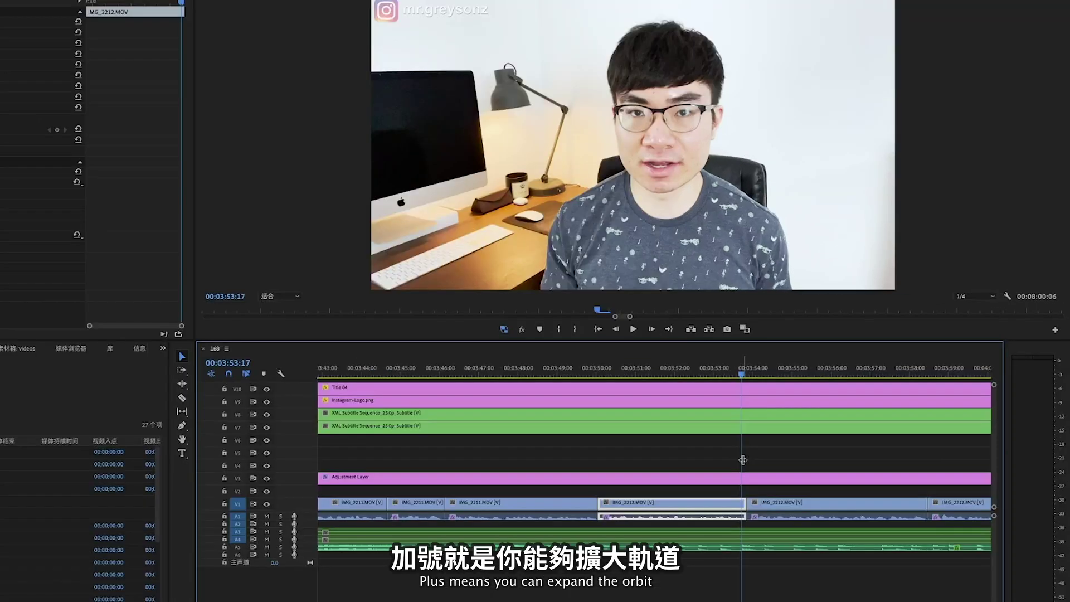
Step: Zoom the timeline in and out with = and -, ending at frame-level detail around the playhead
{"action": "key", "text": "equal"}
{"action": "key", "text": "equal"}
{"action": "key", "text": "equal"}
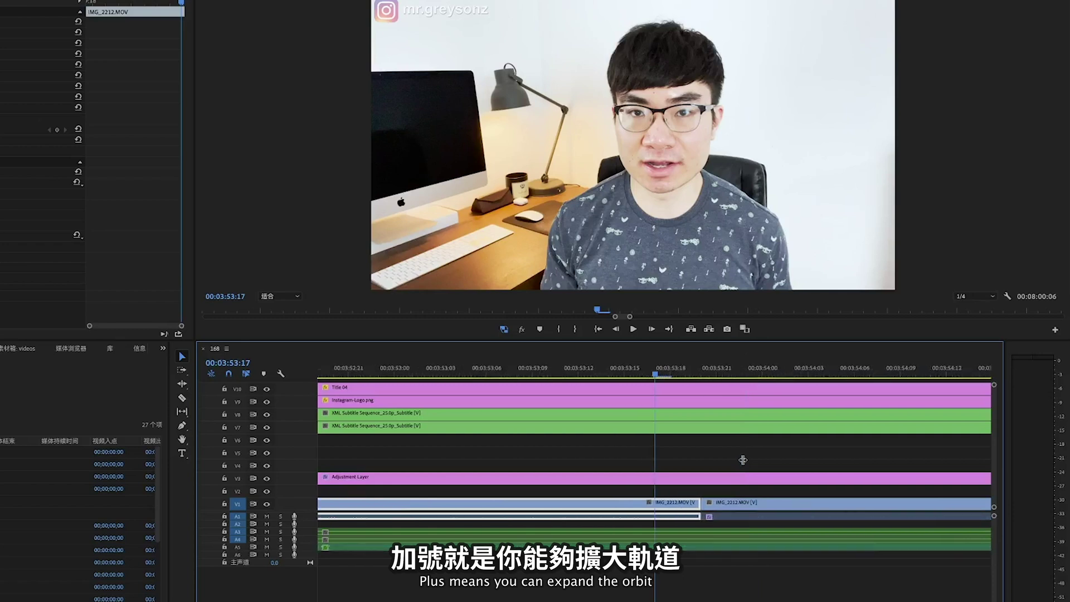
{"action": "key", "text": "equal"}
{"action": "key", "text": "minus"}
{"action": "key", "text": "minus"}
{"action": "key", "text": "minus"}
{"action": "key", "text": "minus"}
{"action": "key", "text": "minus"}
{"action": "key", "text": "minus"}
{"action": "key", "text": "minus"}
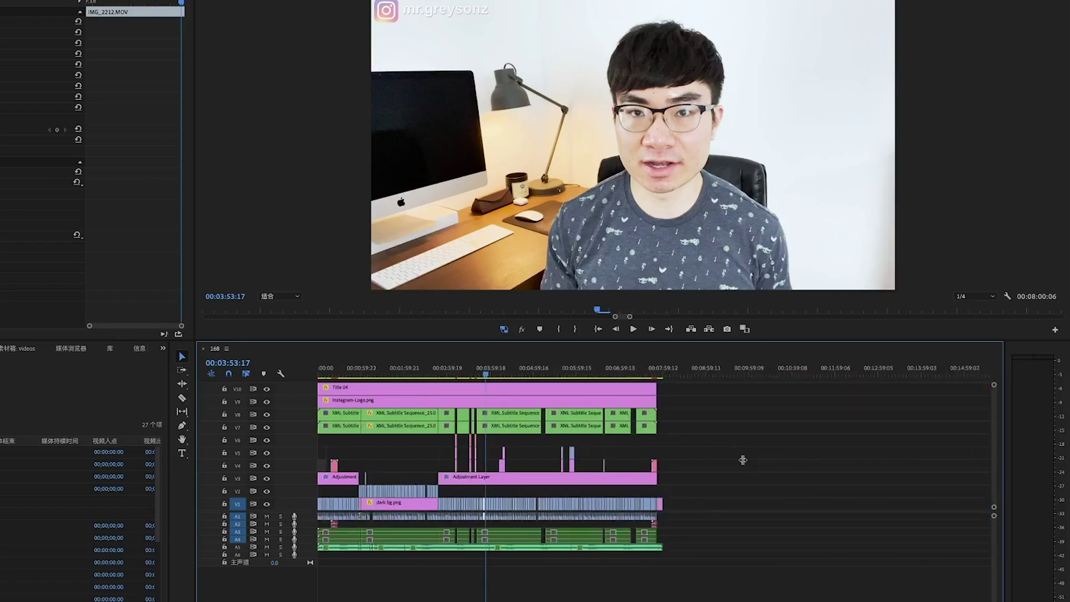
{"action": "key", "text": "equal"}
{"action": "key", "text": "equal"}
{"action": "key", "text": "equal"}
{"action": "key", "text": "equal"}
{"action": "key", "text": "equal"}
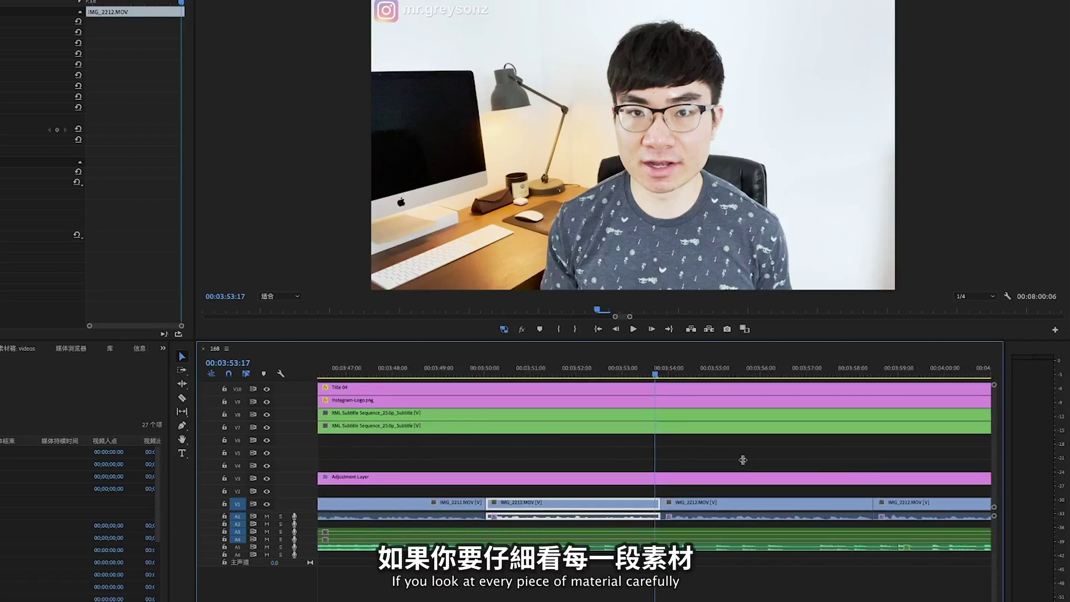
{"action": "key", "text": "equal"}
{"action": "key", "text": "equal"}
{"action": "key", "text": "equal"}
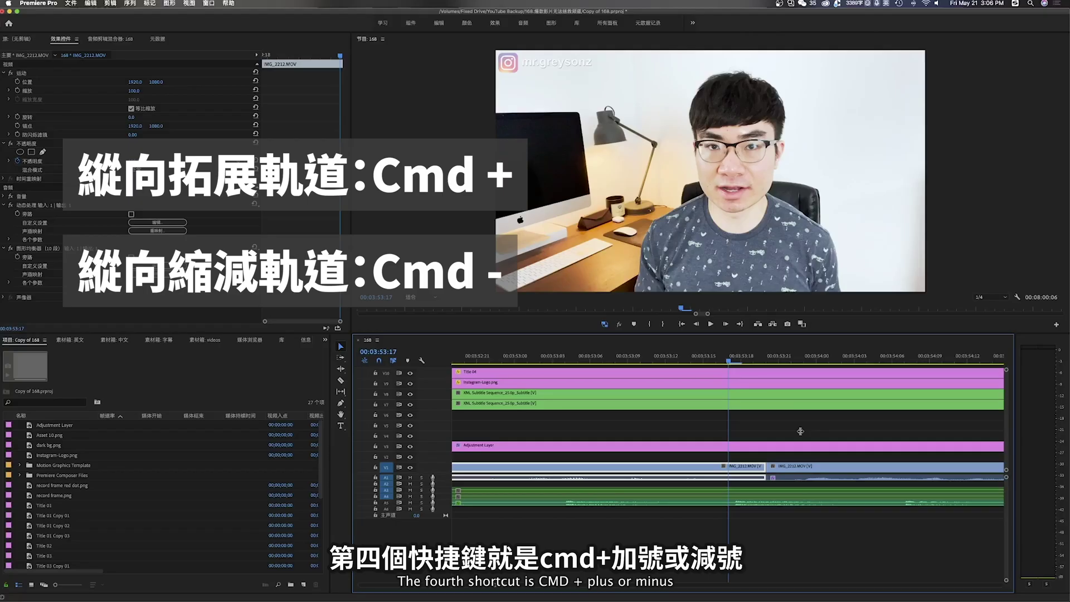
Step: Enlarge the video track heights, shrink them, then enlarge them again to show the V1 thumbnail
{"action": "key", "text": "super+equal"}
{"action": "key", "text": "super+equal"}
{"action": "key", "text": "super+equal"}
{"action": "key", "text": "super+equal"}
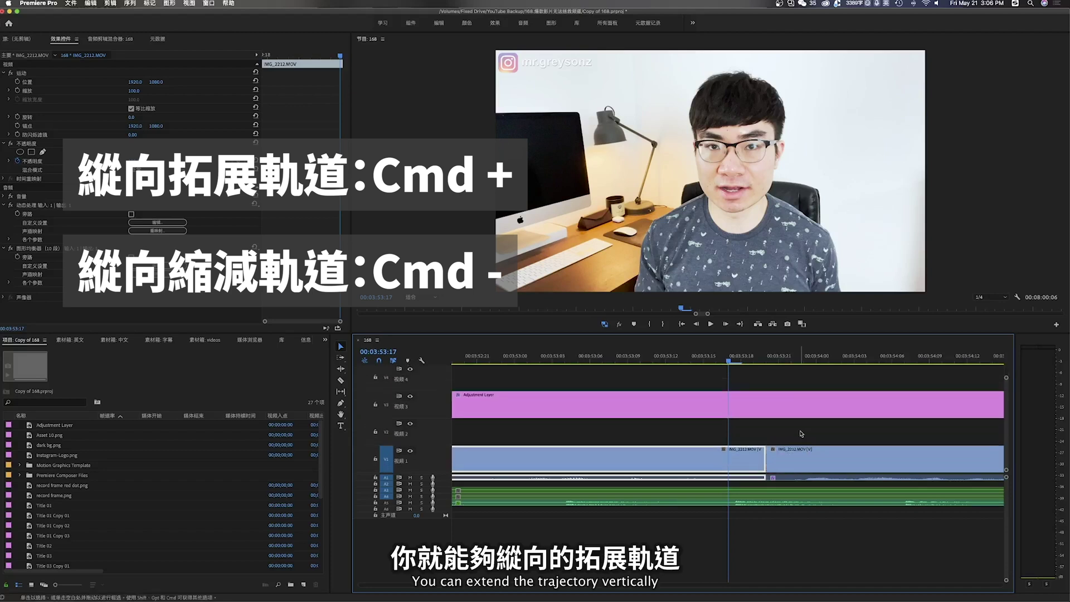
{"action": "key", "text": "super+equal"}
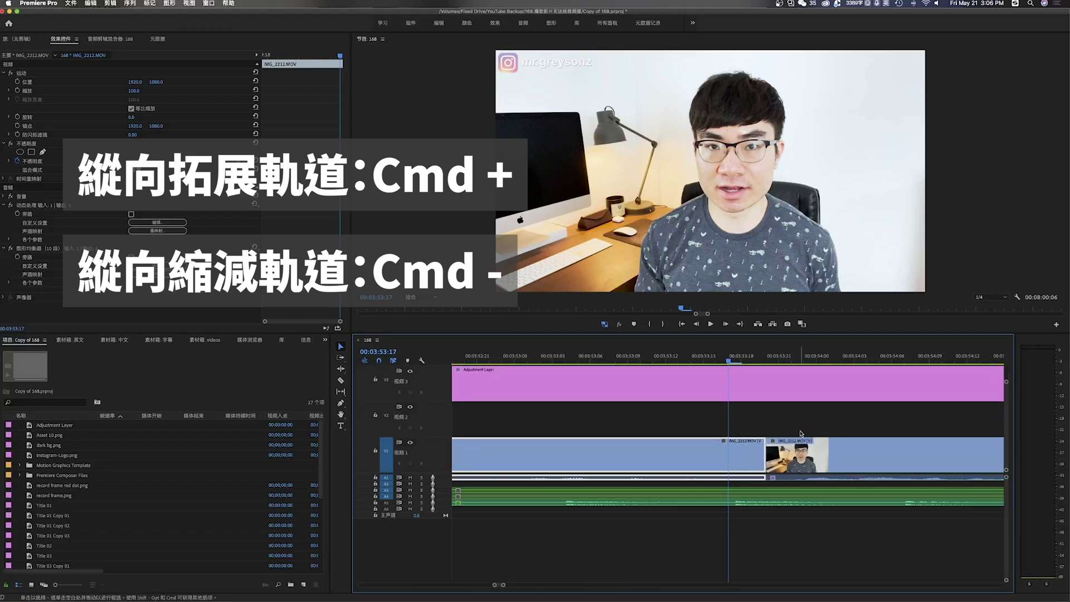
{"action": "key", "text": "super+minus"}
{"action": "key", "text": "super+minus"}
{"action": "key", "text": "super+minus"}
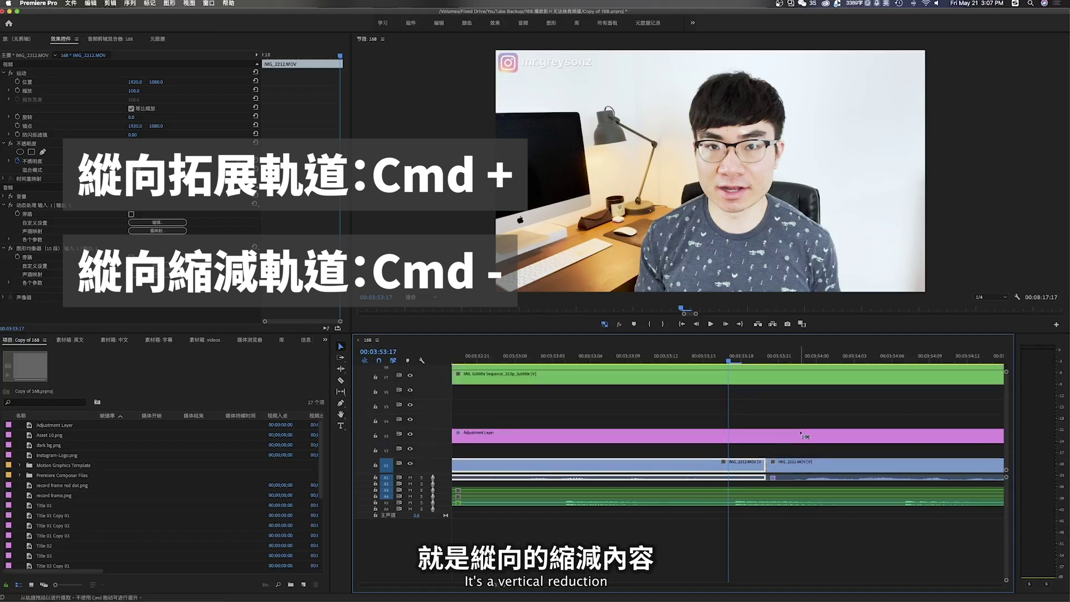
{"action": "key", "text": "super+equal"}
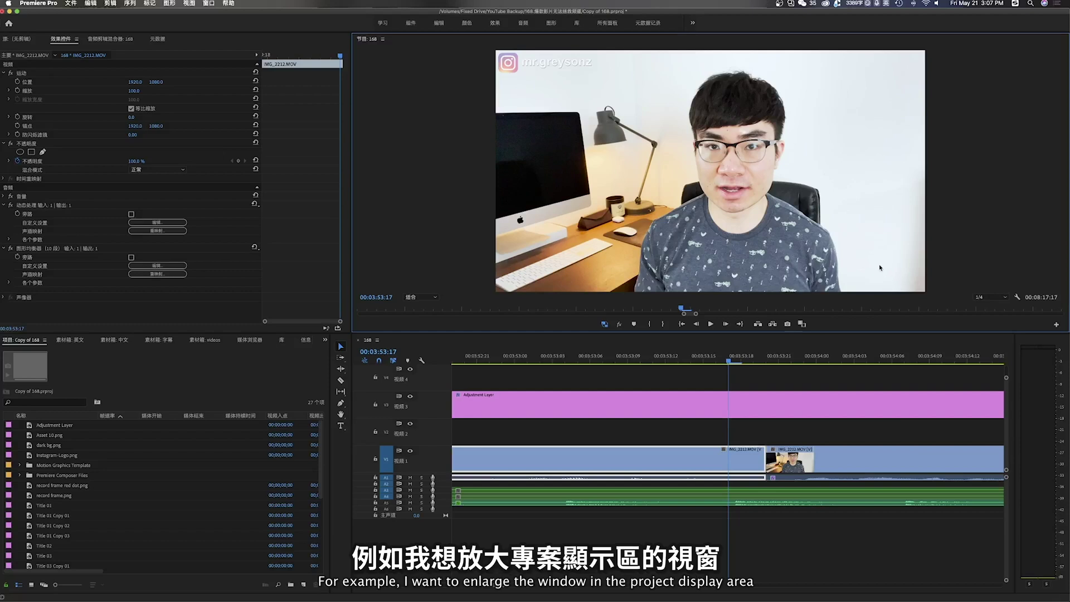
Step: Toggle the program monitor and timeline maximized, then full-screen preview, returning to the normal workspace
{"action": "key", "text": "grave"}
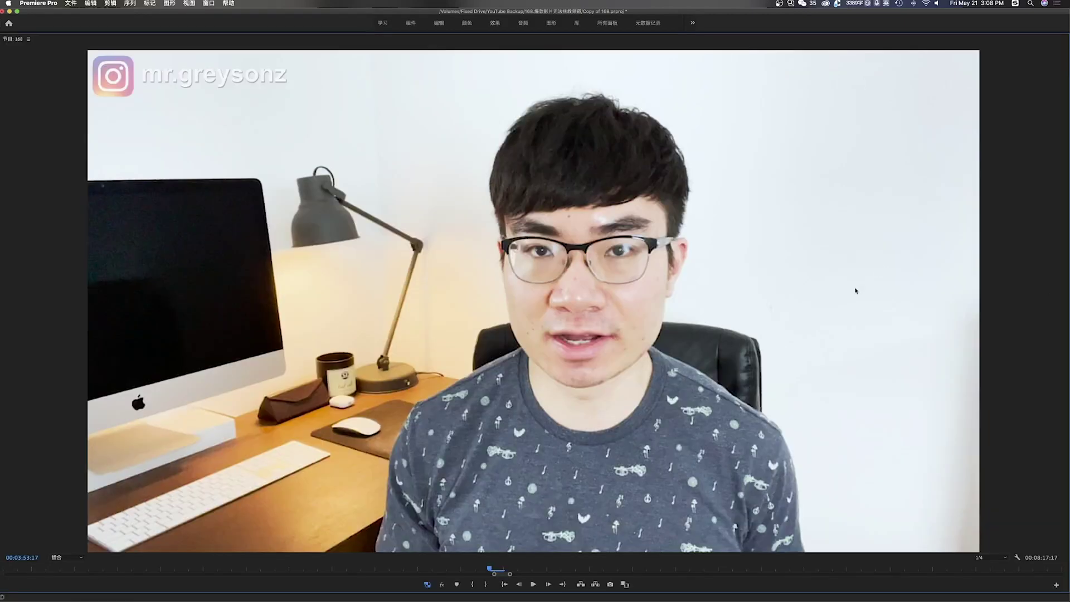
{"action": "key", "text": "grave"}
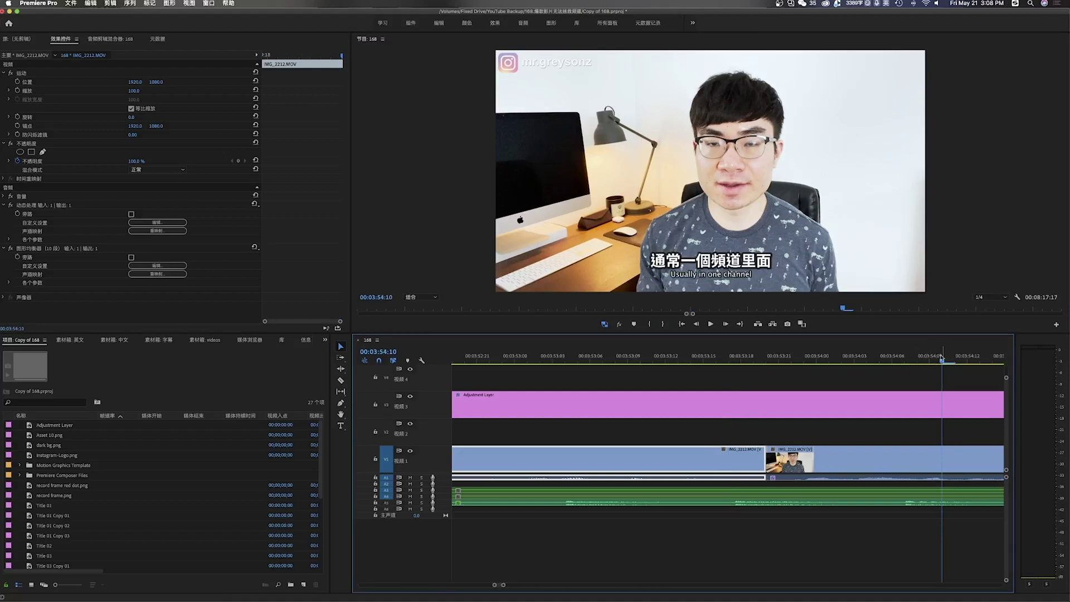
{"action": "key", "text": "grave"}
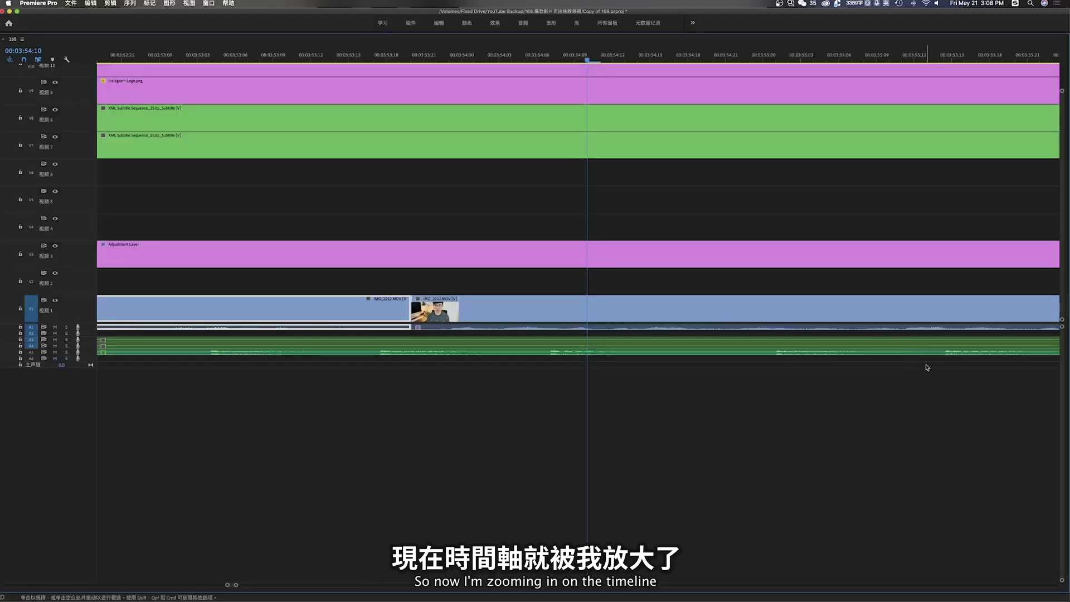
{"action": "key", "text": "grave"}
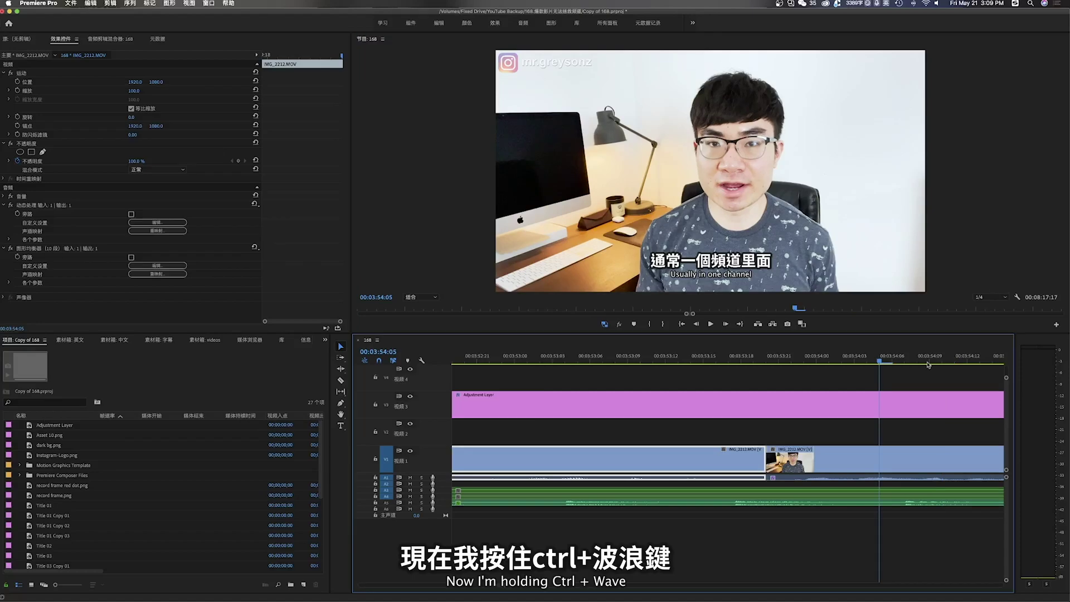
{"action": "key", "text": "ctrl+grave"}
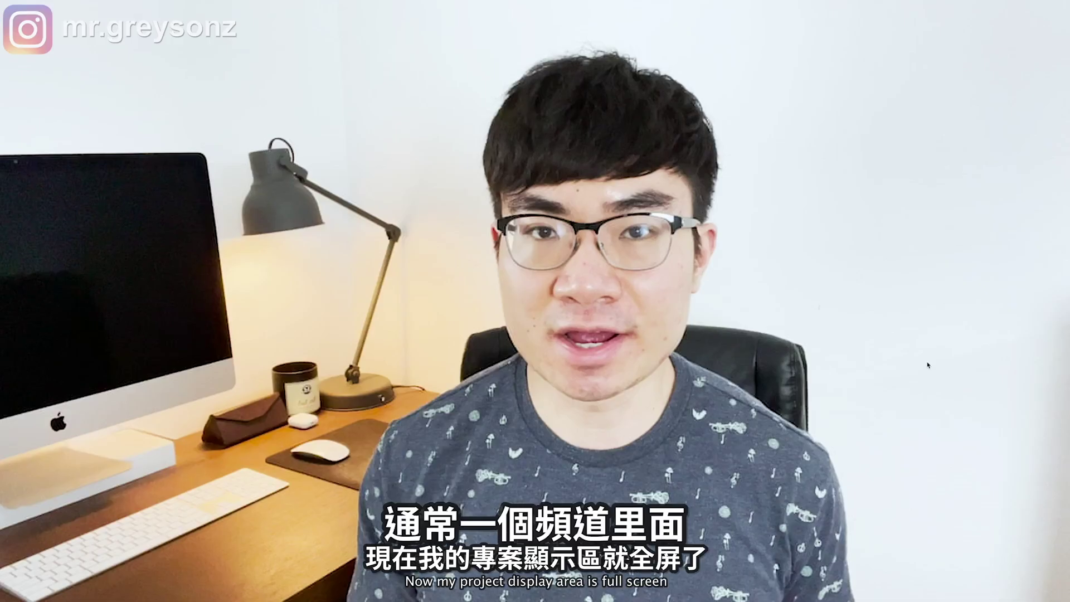
{"action": "key", "text": "ctrl+grave"}
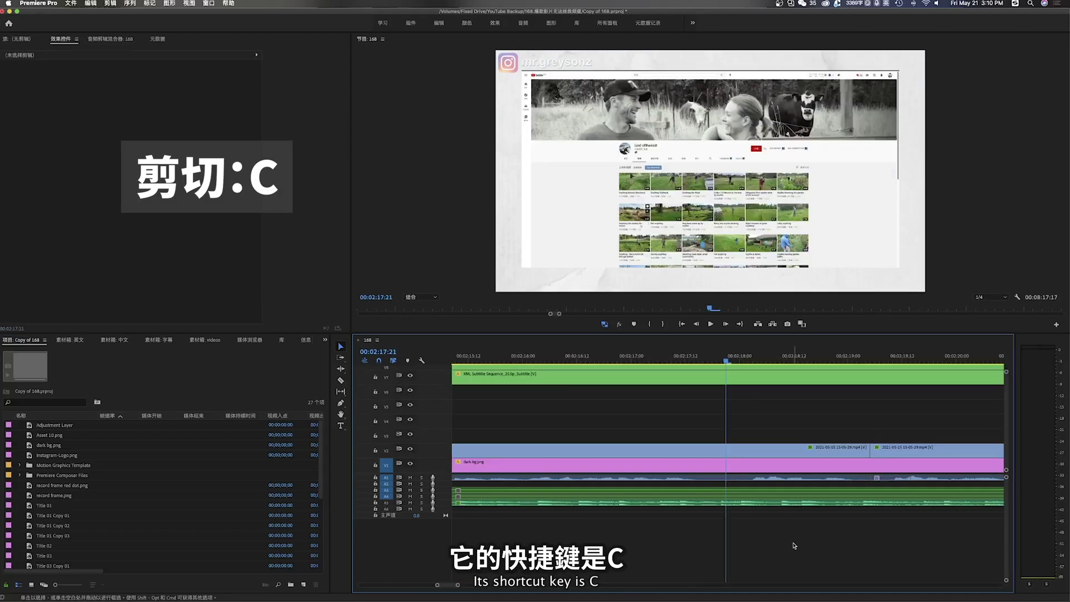
Step: Razor V2 twice, delete the short middle piece leaving a gap, then split every track at 00:02:17:21
{"action": "key", "text": "c"}
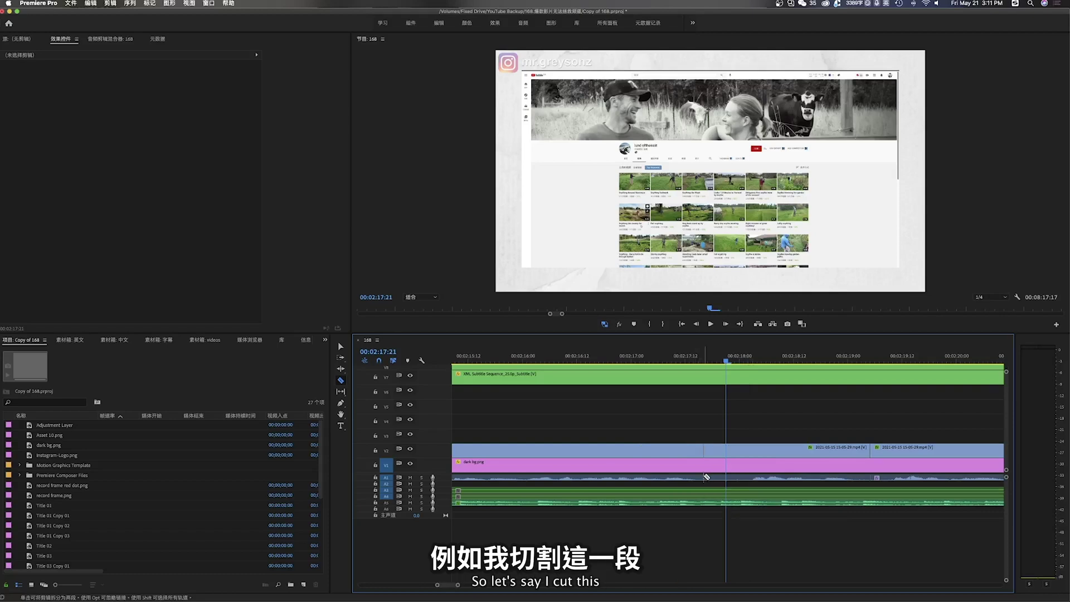
{"action": "left_click", "coordinate": [705, 477]}
{"action": "left_click", "coordinate": [745, 488]}
{"action": "key", "text": "v"}
{"action": "left_click", "coordinate": [730, 478]}
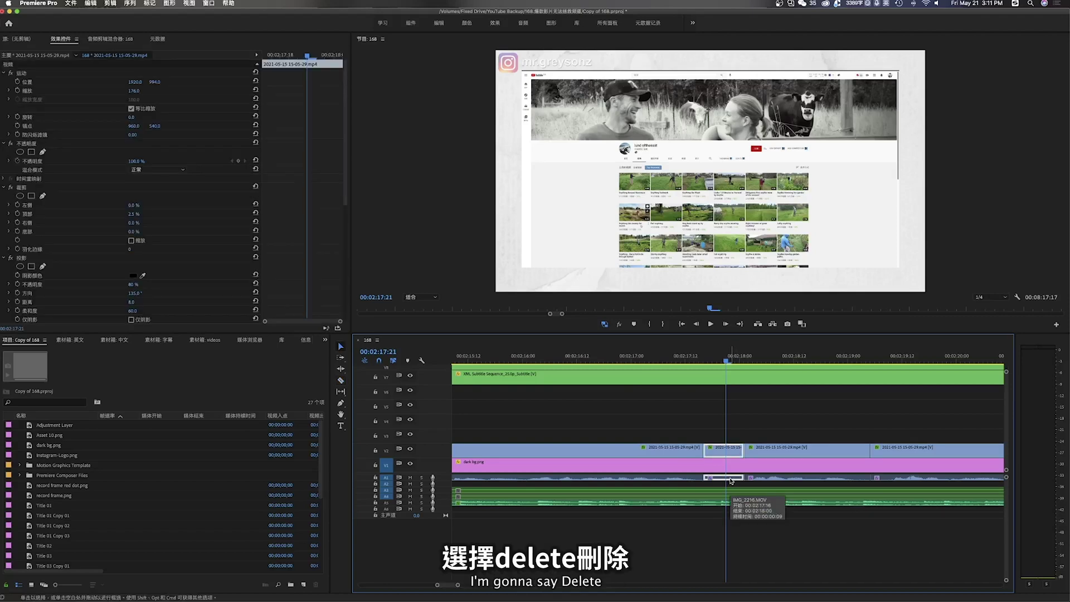
{"action": "key", "text": "Delete"}
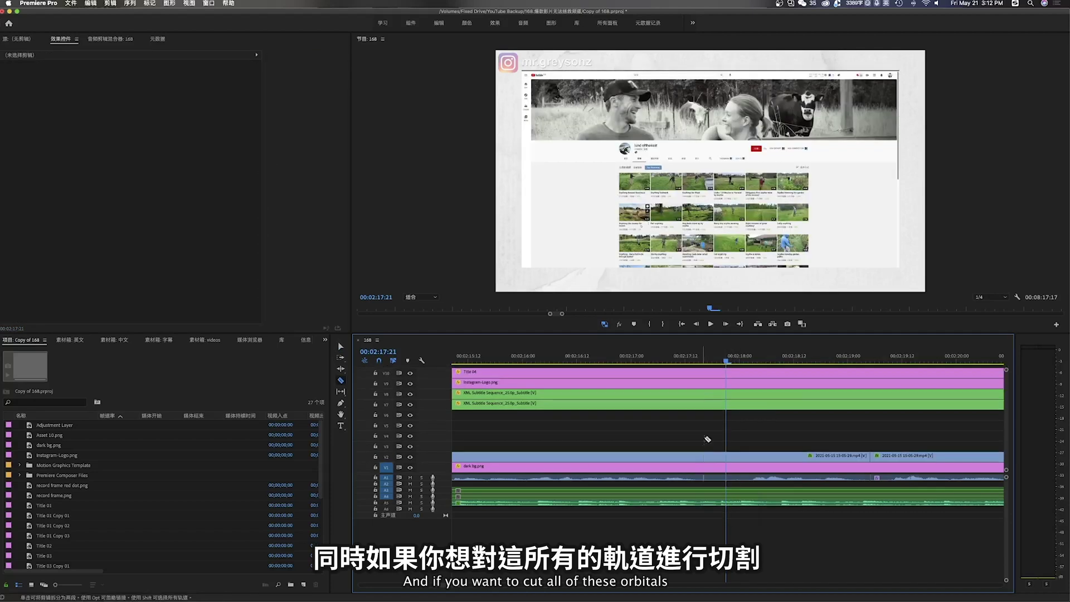
{"action": "left_click", "coordinate": [704, 478], "text": "shift"}
{"action": "key", "text": "v"}
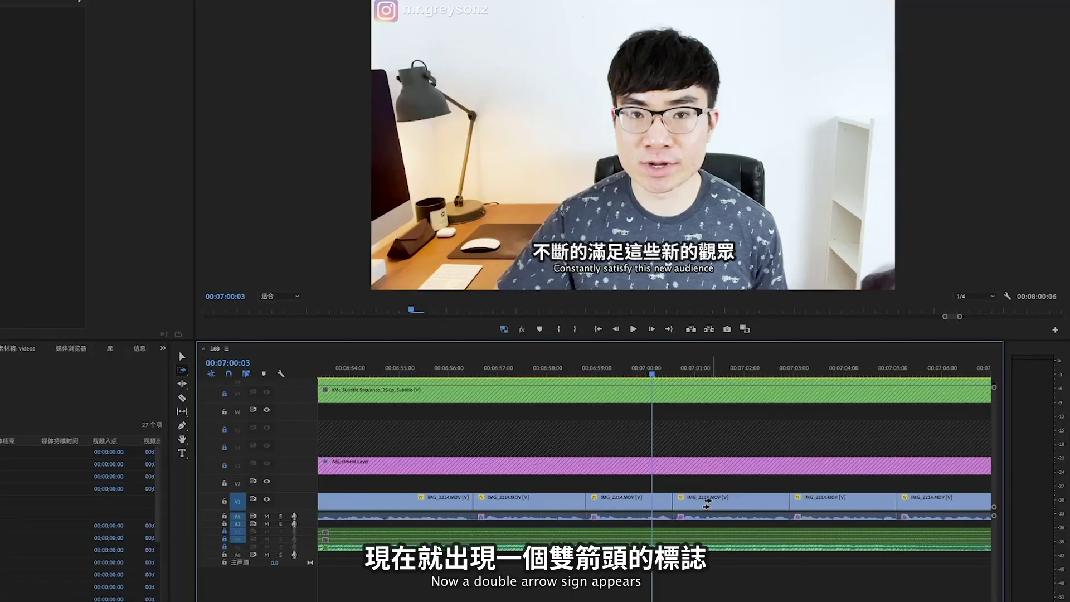
Step: Select the V1 clips from the playhead onward and move them three seconds later
{"action": "left_click", "coordinate": [709, 503]}
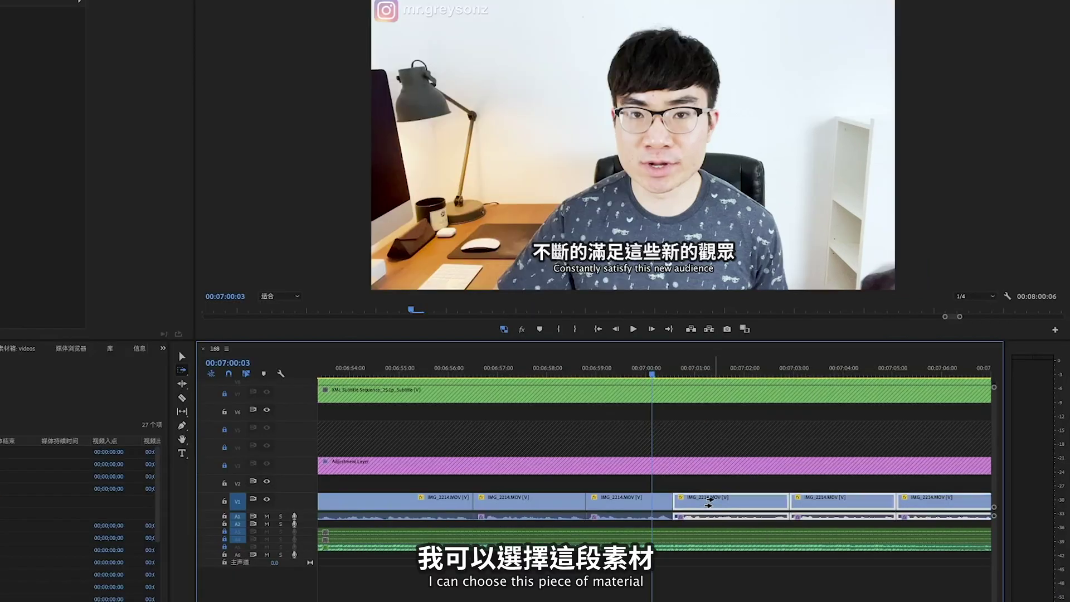
{"action": "key", "text": "backslash"}
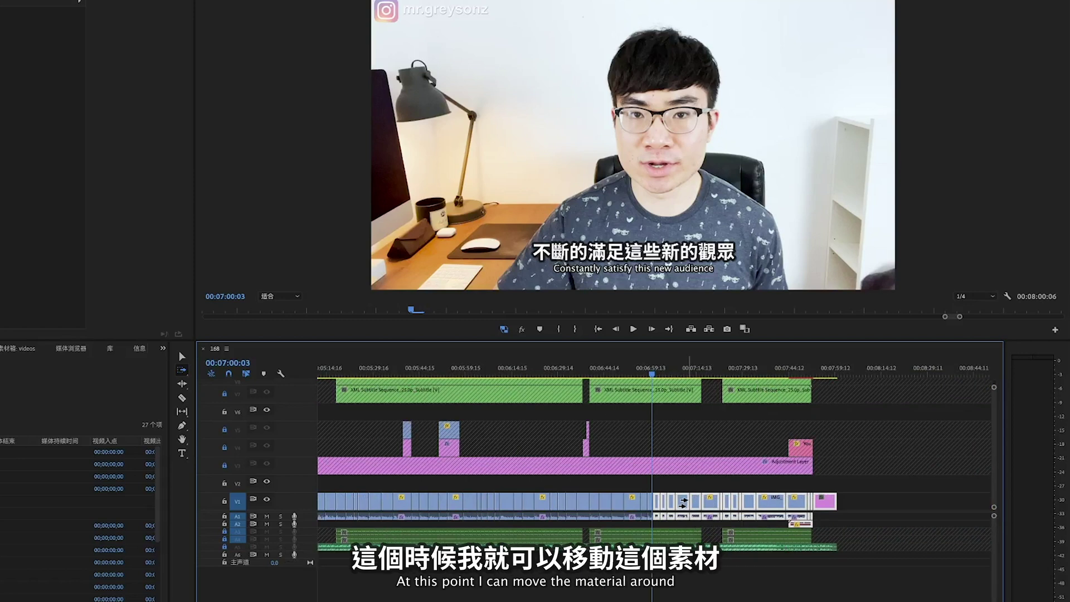
{"action": "key", "text": "backslash"}
{"action": "left_click_drag", "start_coordinate": [696, 502], "coordinate": [850, 502]}
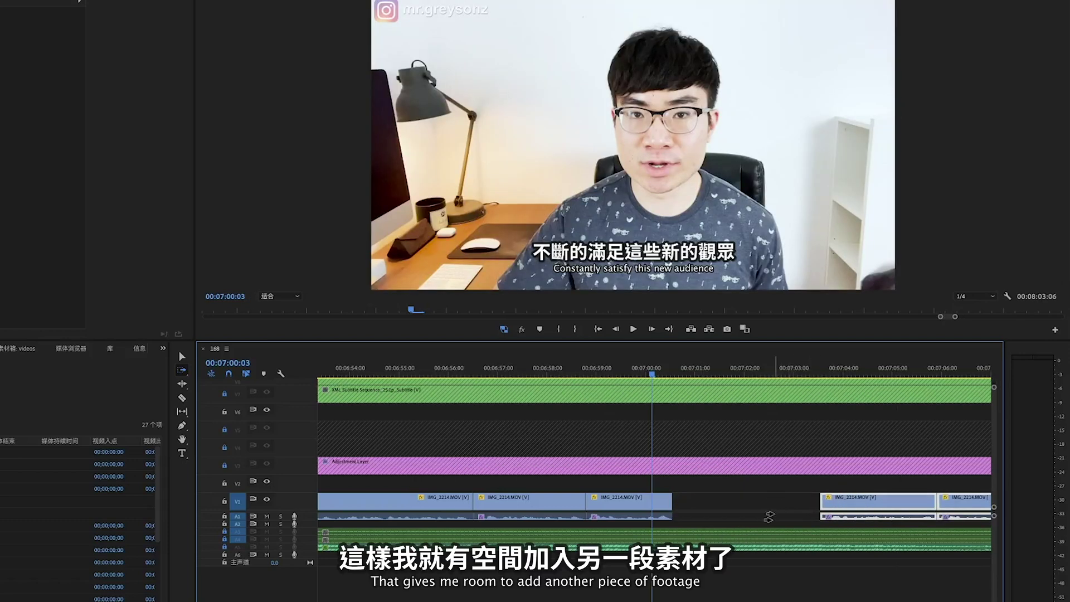
Step: Use Track Select Backward to select a clip and everything before it
{"action": "key", "text": "v"}
{"action": "key", "text": "minus"}
{"action": "key", "text": "minus"}
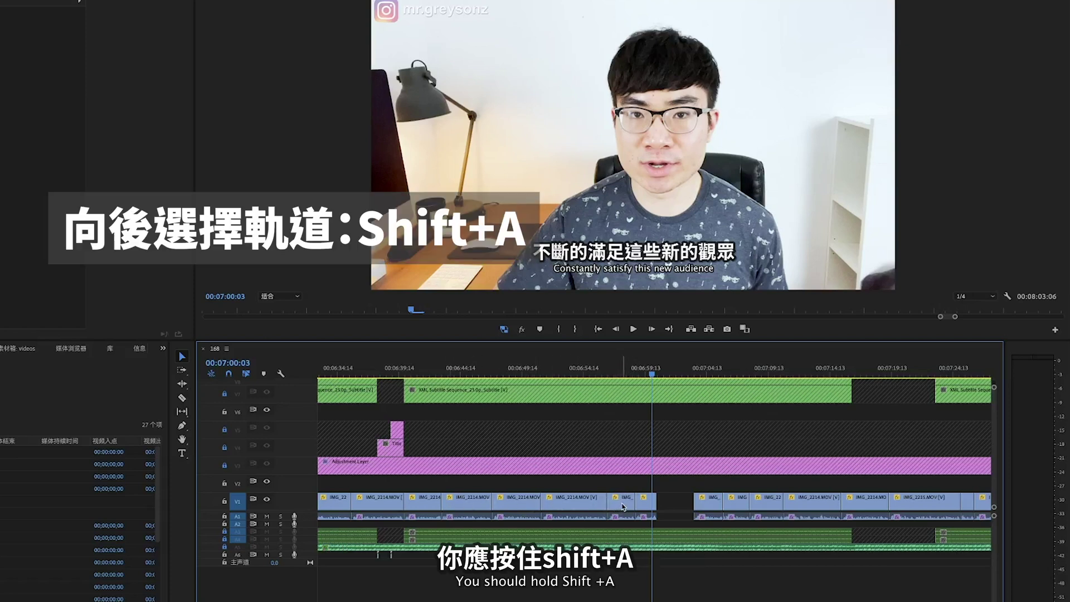
{"action": "key", "text": "shift+a"}
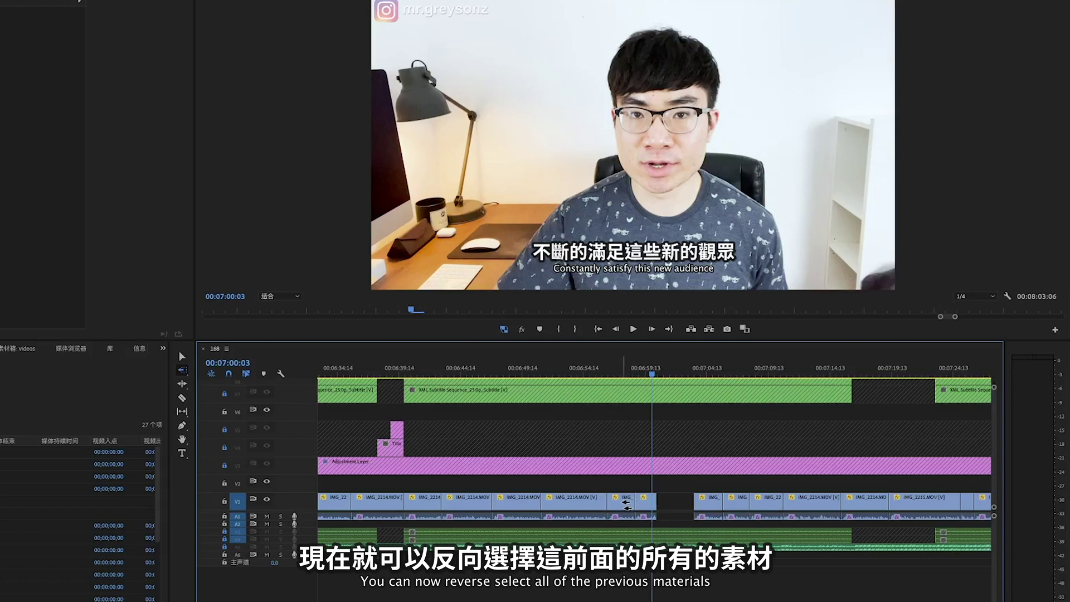
{"action": "left_click", "coordinate": [627, 504]}
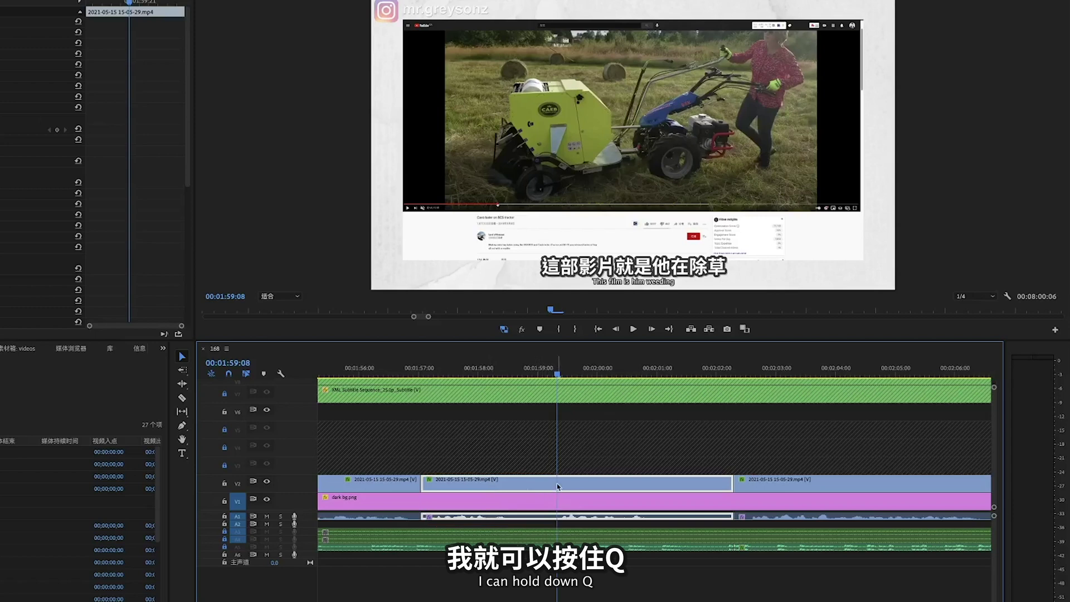
Step: Ripple-trim the V2 clips at the playhead with Q and W, then split V2 at the playhead
{"action": "key", "text": "q"}
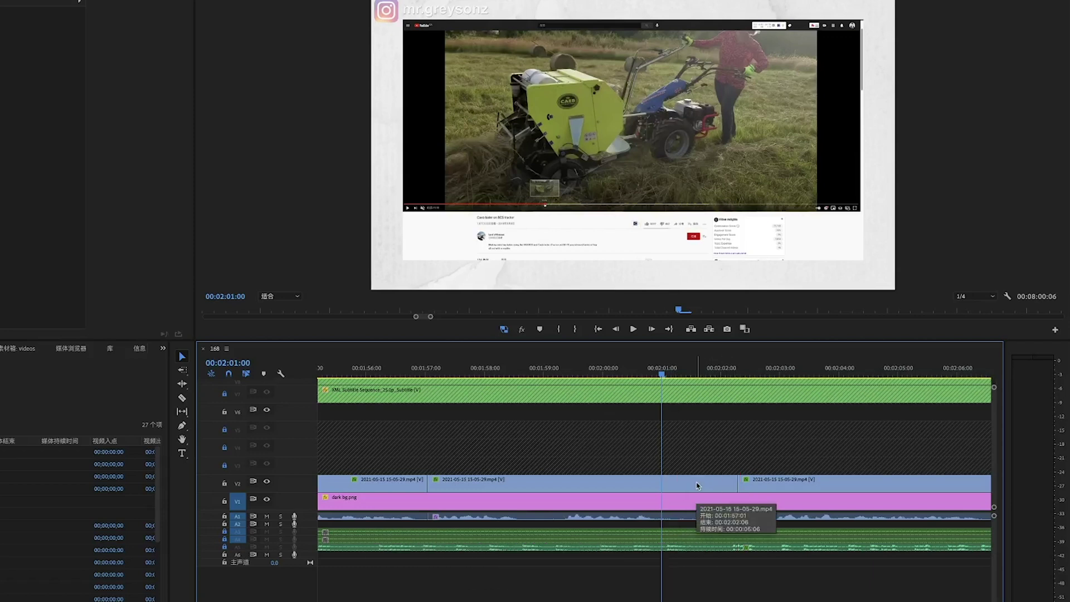
{"action": "key", "text": "w"}
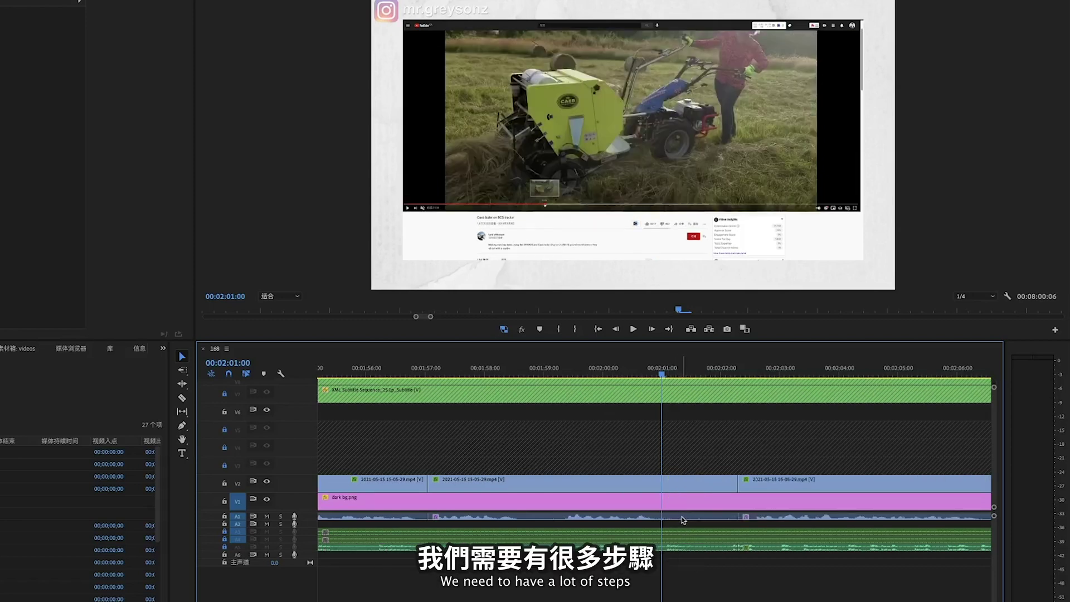
{"action": "key", "text": "c"}
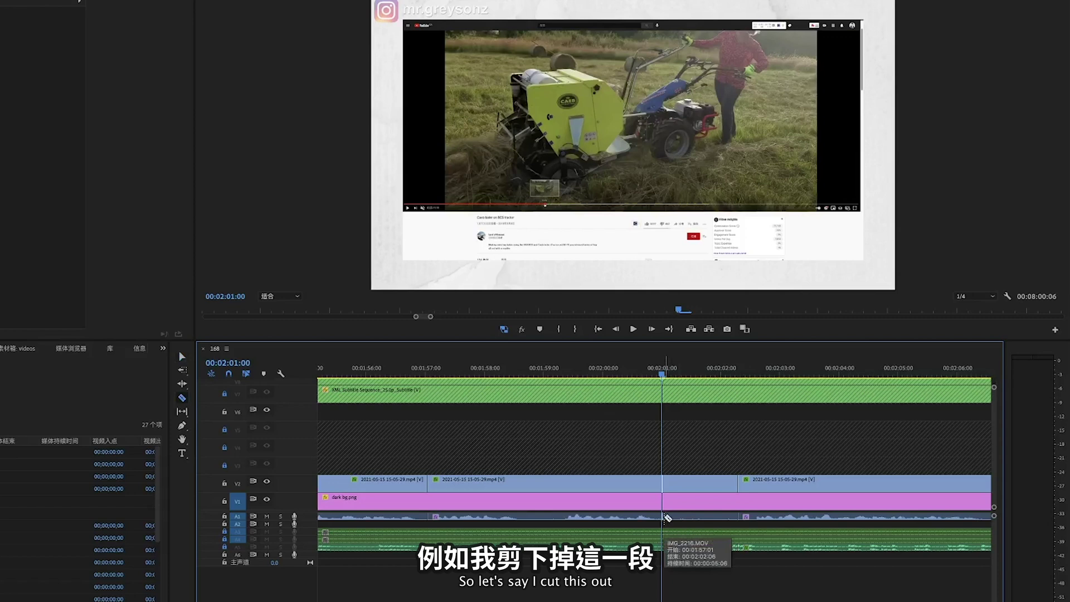
{"action": "left_click", "coordinate": [663, 517]}
Step: Delete the V2 piece starting at the playhead and ripple-delete the gap left behind
{"action": "key", "text": "v"}
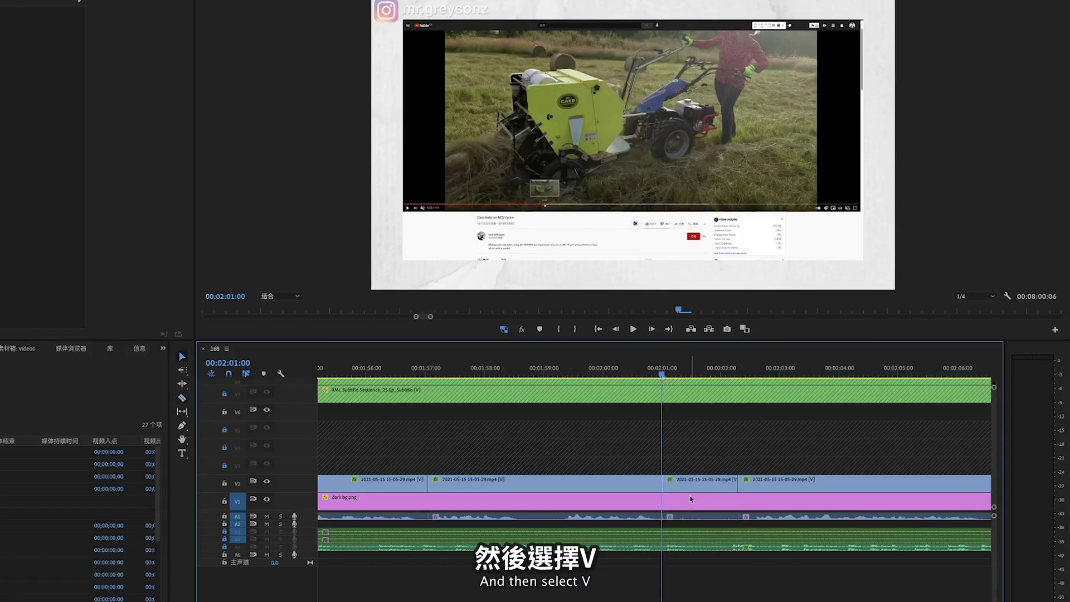
{"action": "left_click", "coordinate": [694, 484]}
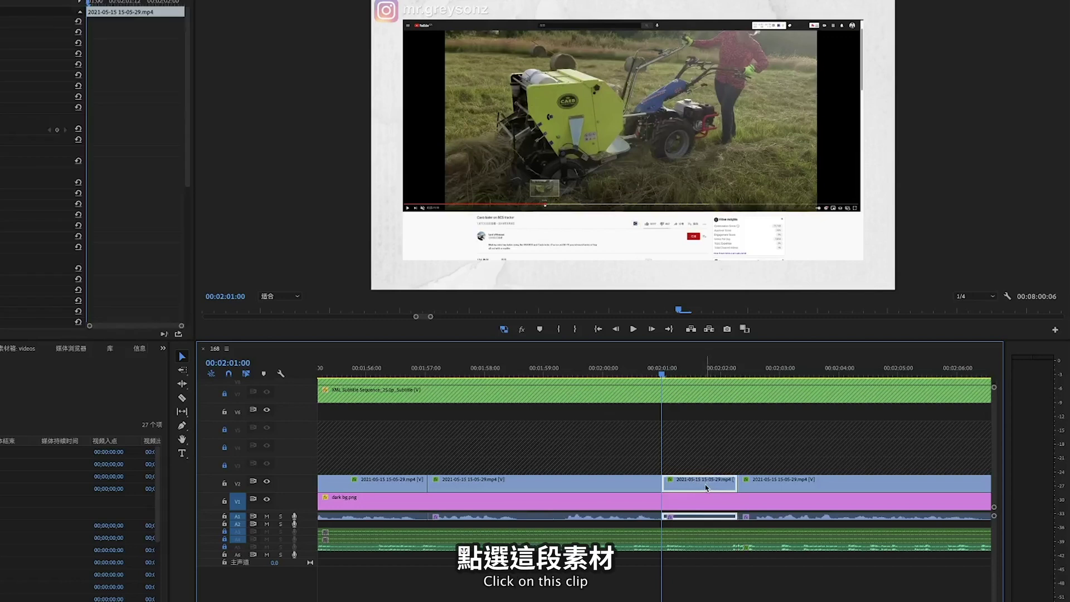
{"action": "right_click", "coordinate": [705, 488]}
{"action": "left_click", "coordinate": [725, 510]}
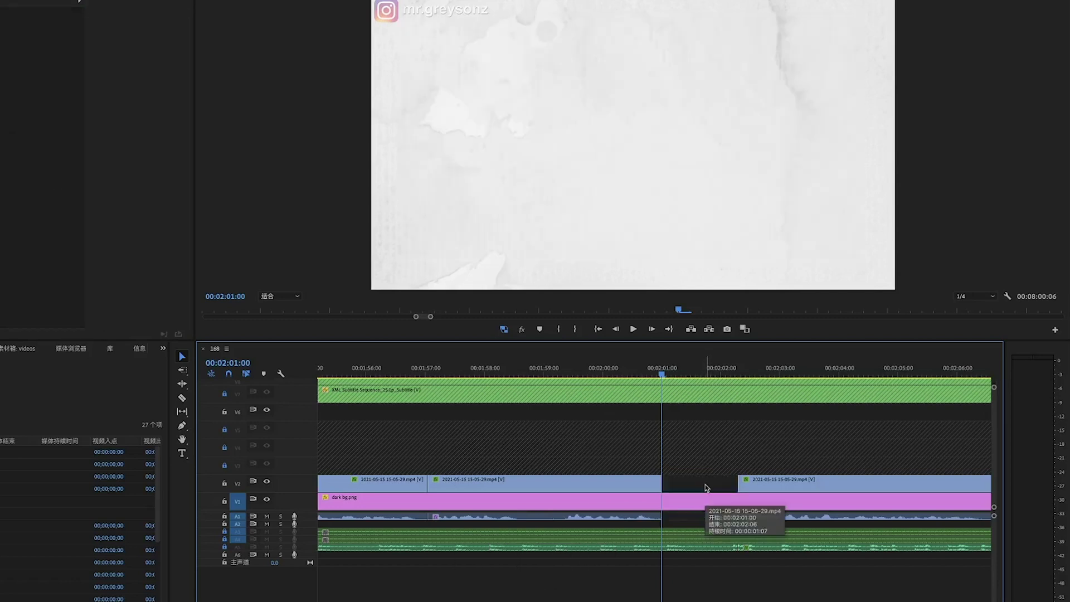
{"action": "left_click", "coordinate": [719, 487]}
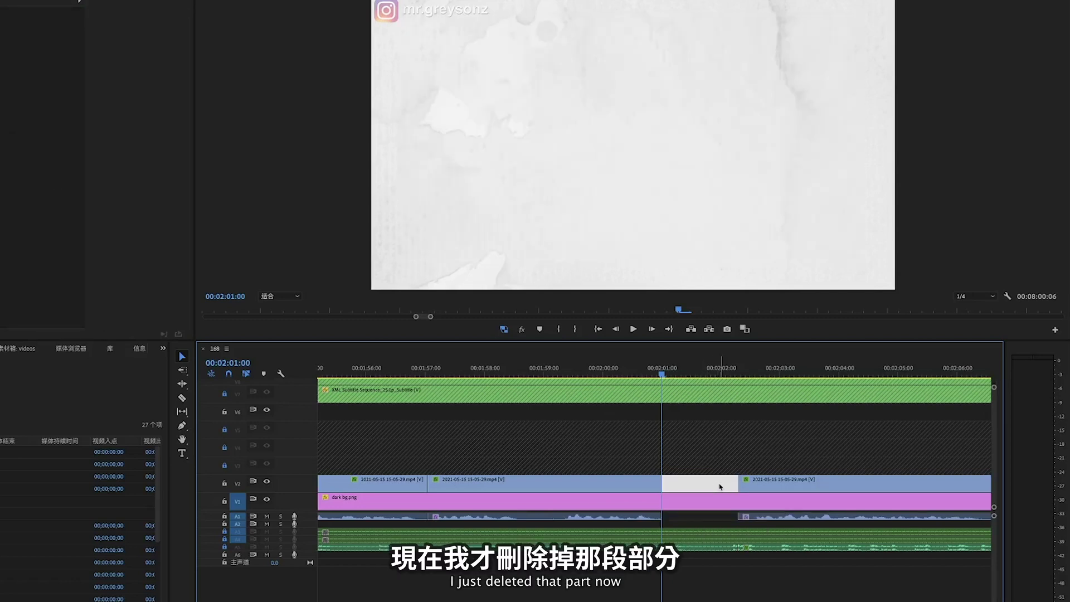
{"action": "key", "text": "Delete"}
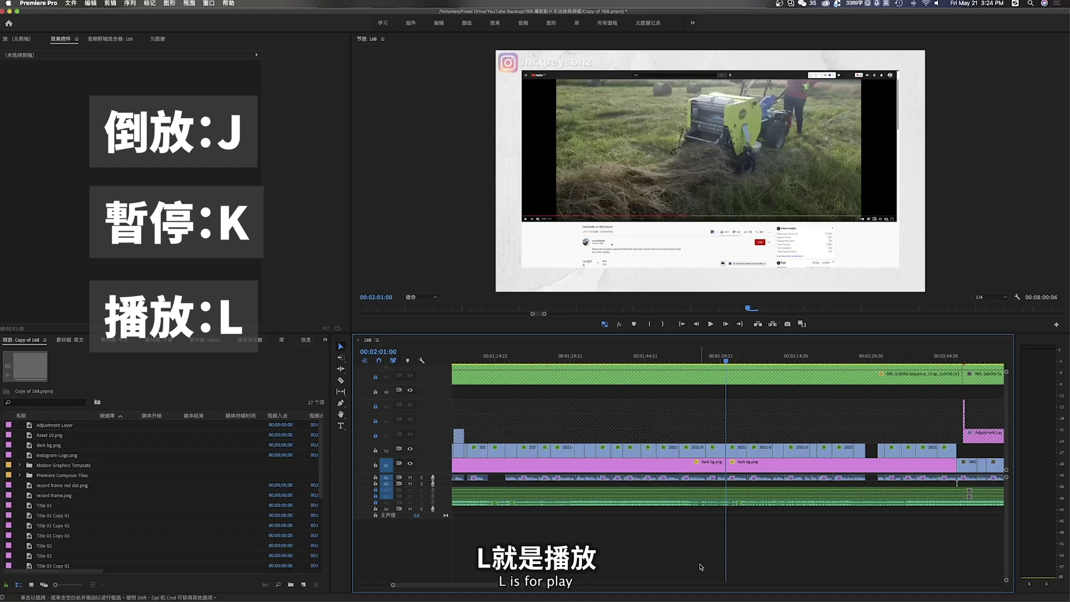
Step: Shuttle playback with J, K and L: reverse, stop, forward at rising speeds, then stop
{"action": "key", "text": "j"}
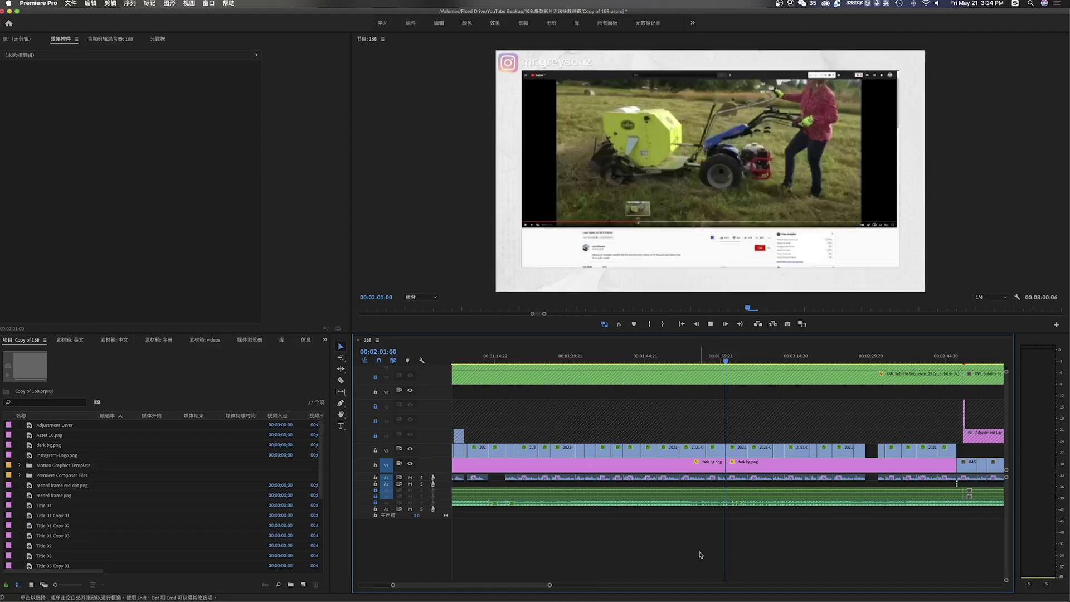
{"action": "key", "text": "k"}
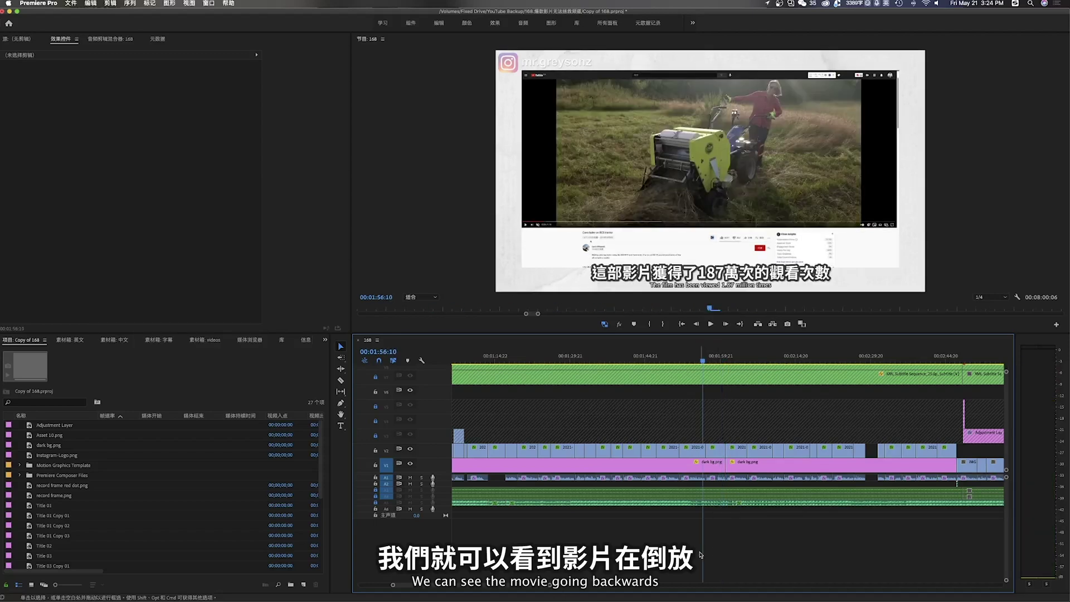
{"action": "key", "text": "l"}
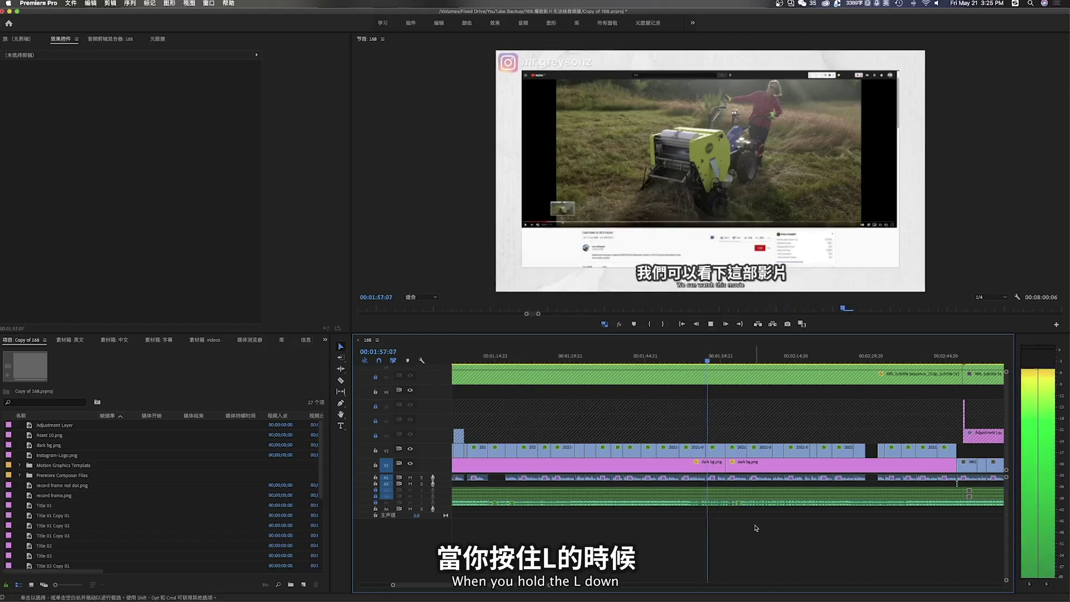
{"action": "key", "text": "l"}
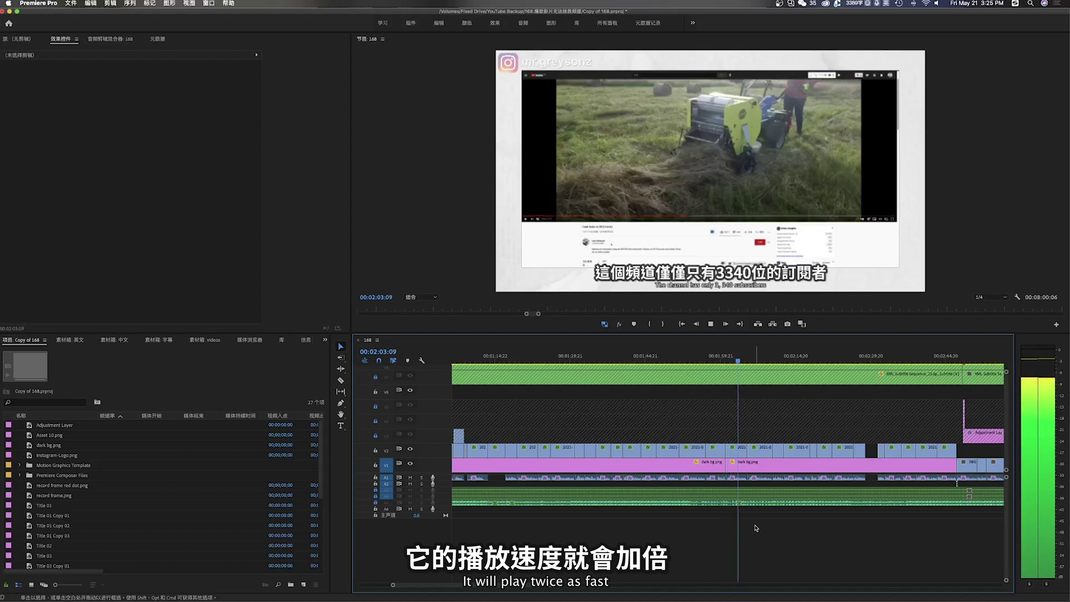
{"action": "key", "text": "l"}
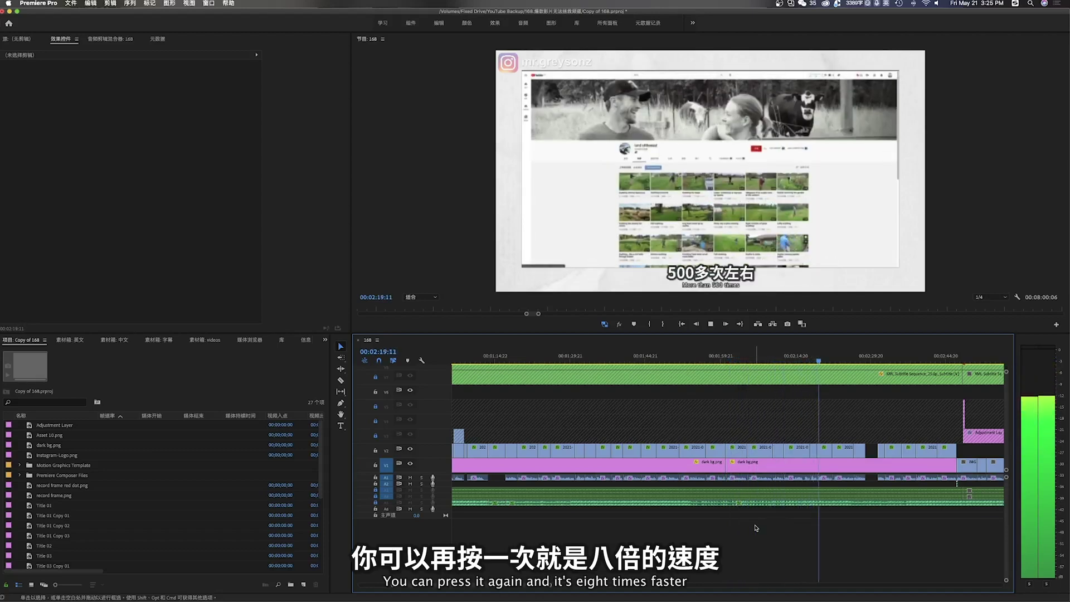
{"action": "key", "text": "l"}
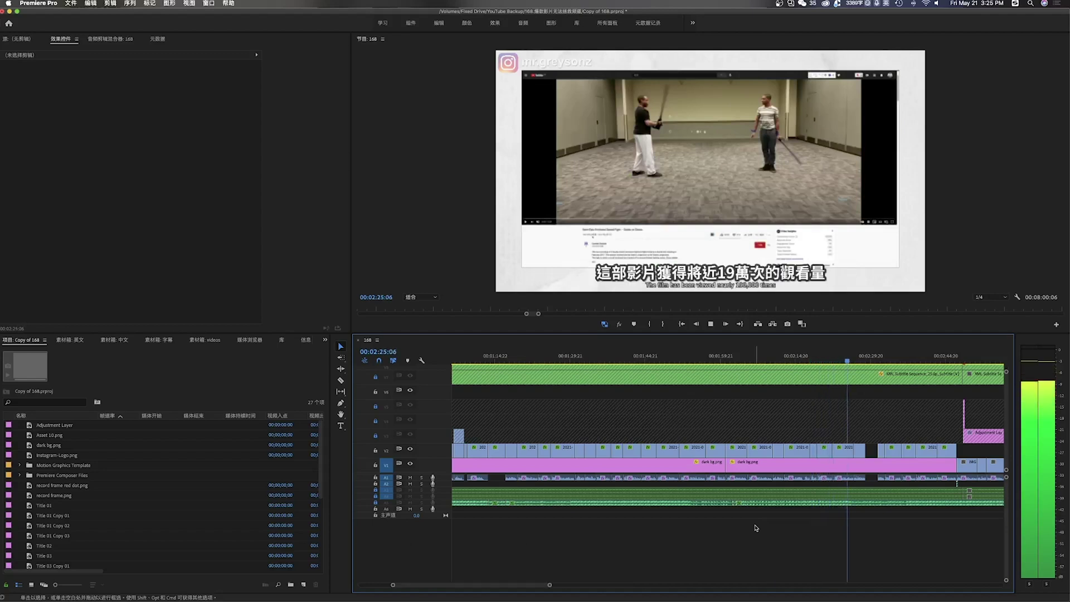
{"action": "key", "text": "k"}
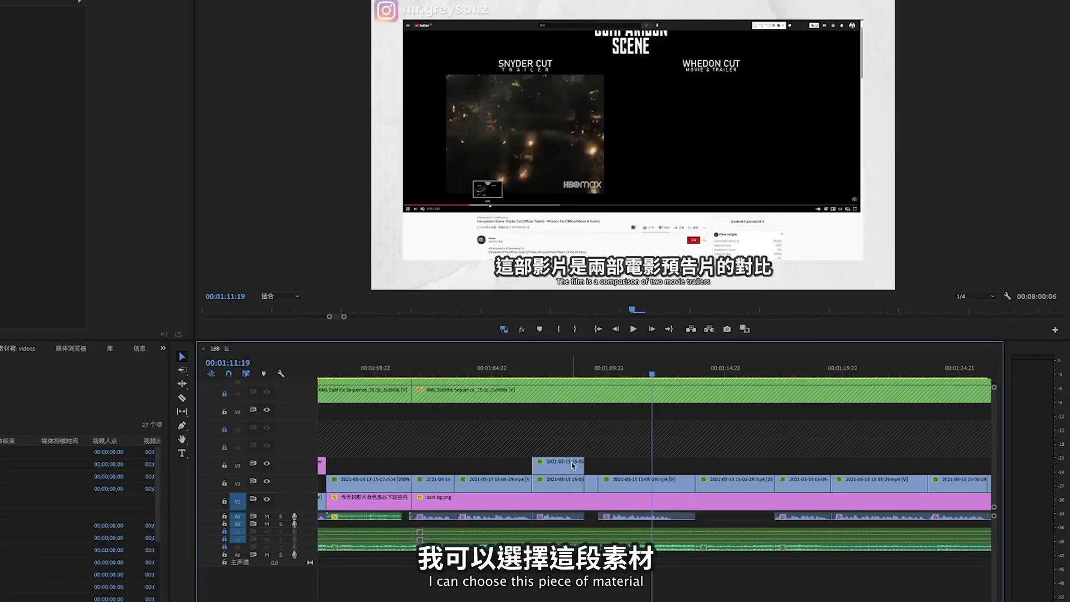
Step: Option-drag a copy of the short V3 clip so it sits directly to its right
{"action": "left_click", "coordinate": [573, 468]}
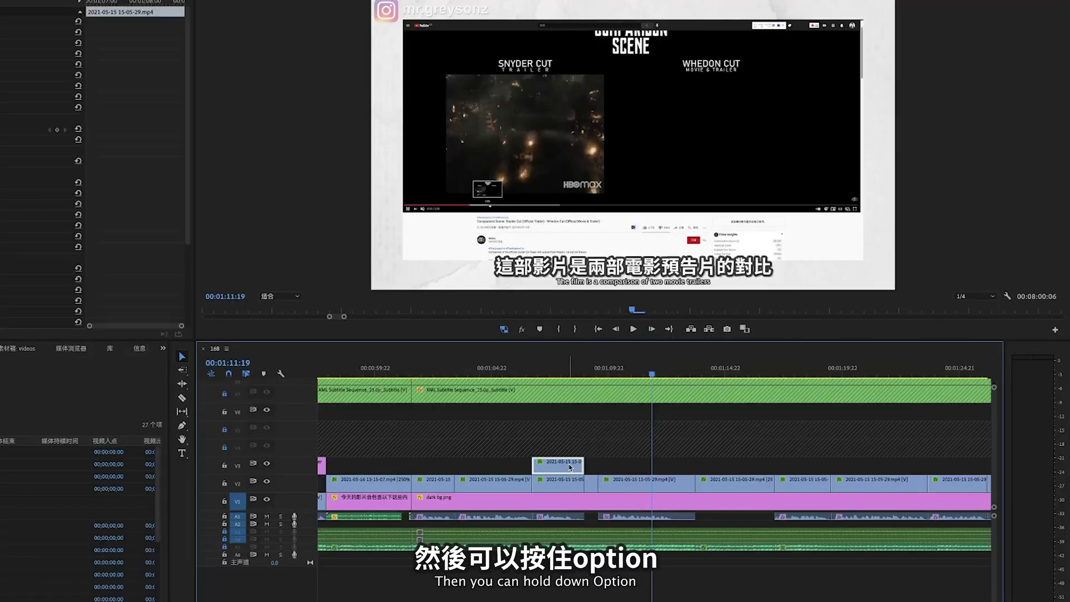
{"action": "left_click_drag", "start_coordinate": [569, 469], "coordinate": [633, 466], "text": "alt"}
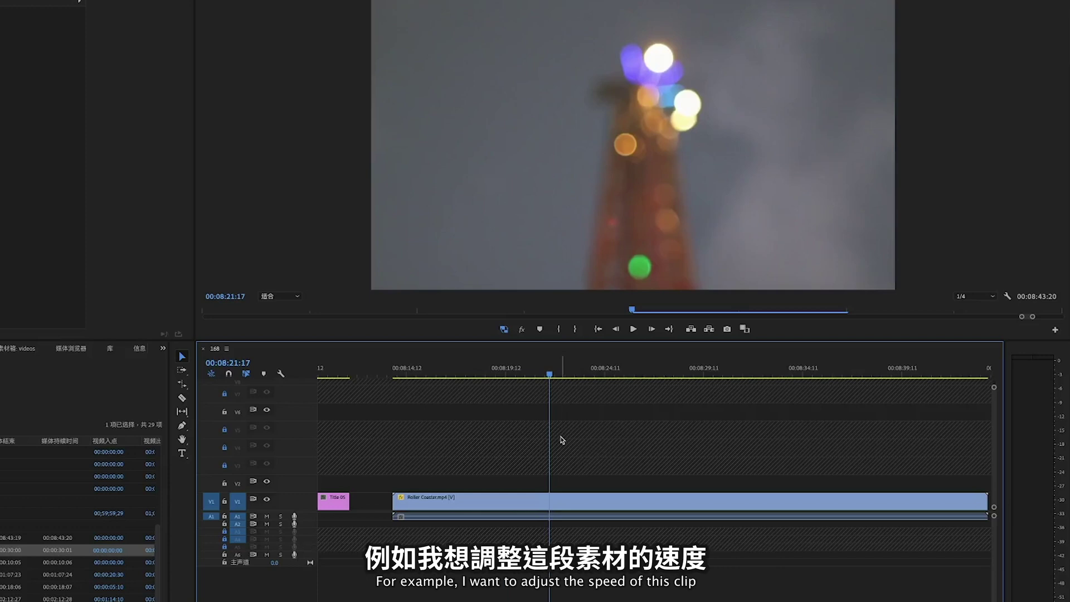
Step: Rate-stretch the Roller Coaster clip on V1 shorter to speed it up
{"action": "key", "text": "minus"}
{"action": "left_click", "coordinate": [791, 499]}
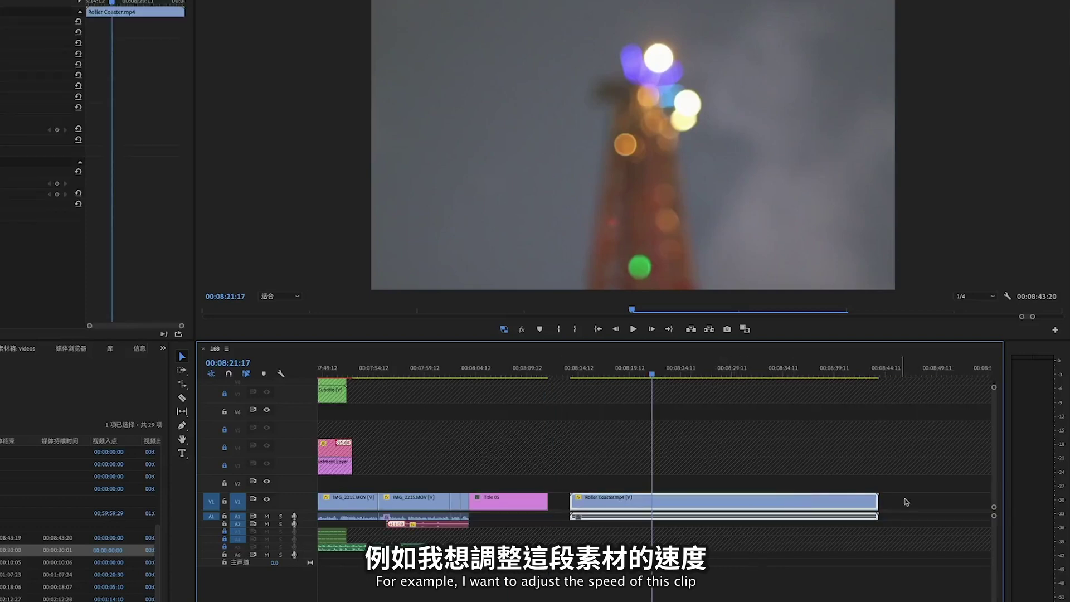
{"action": "key", "text": "r"}
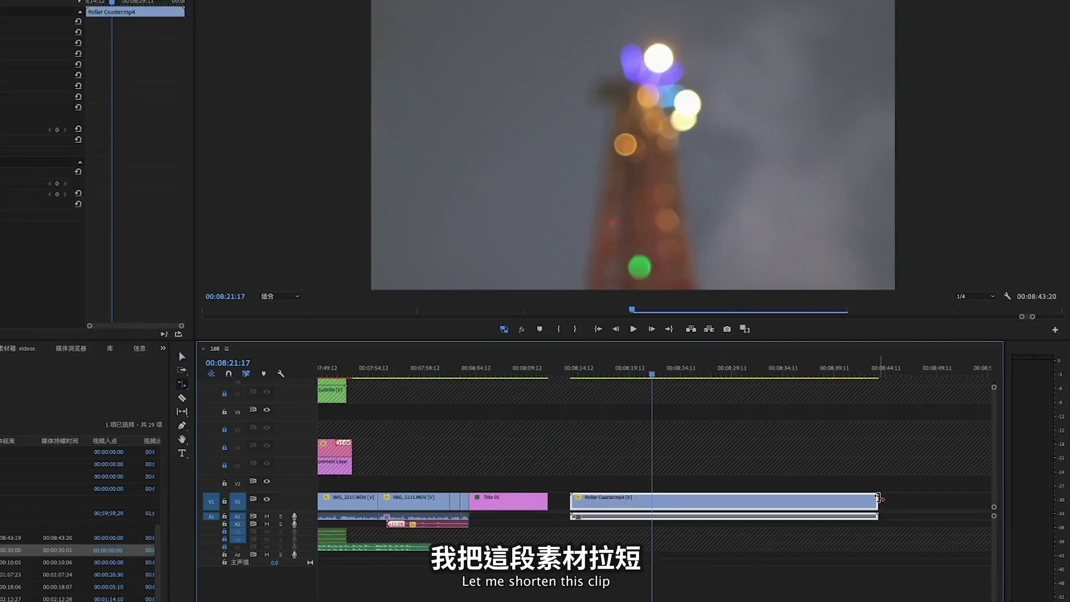
{"action": "left_click_drag", "start_coordinate": [879, 498], "coordinate": [688, 498]}
{"action": "key", "text": "v"}
{"action": "key", "text": "Up"}
{"action": "key", "text": "equal"}
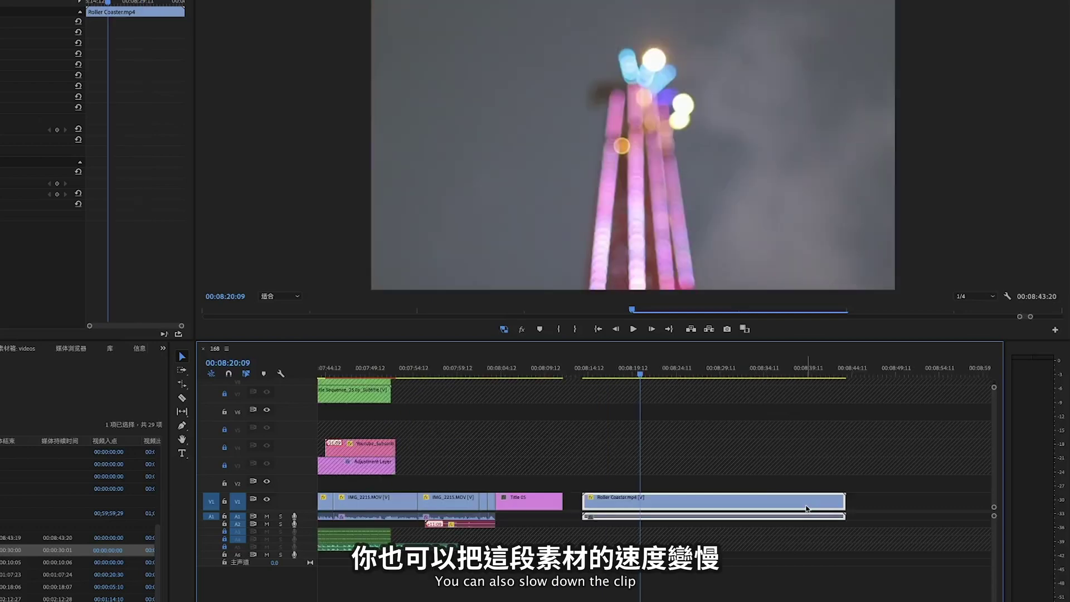
Step: Rate-stretch the Roller Coaster clip longer to 65.51% speed and play it back
{"action": "key", "text": "r"}
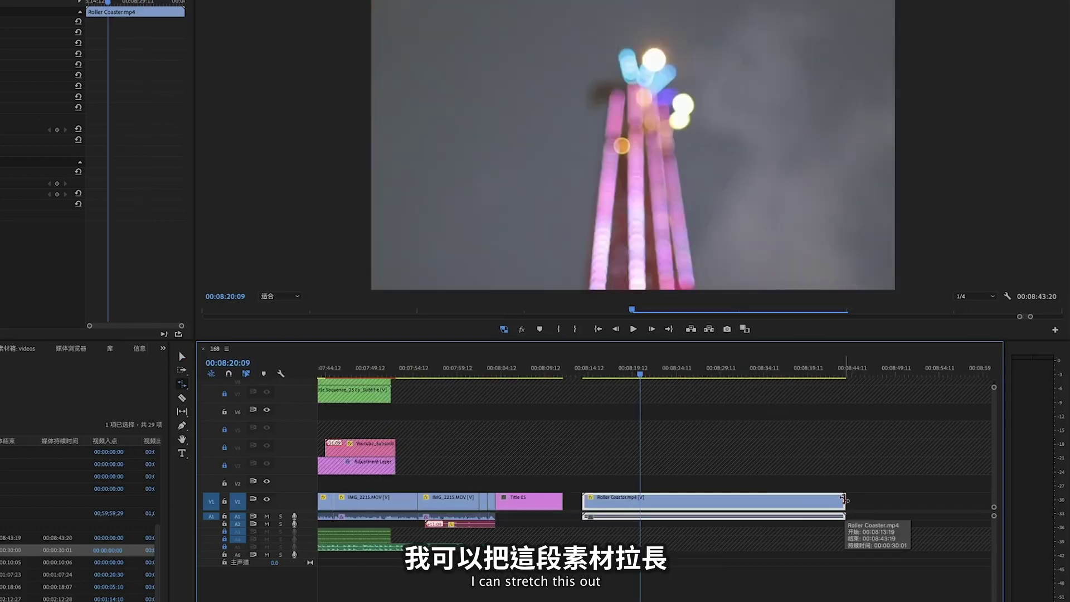
{"action": "left_click_drag", "start_coordinate": [844, 499], "coordinate": [985, 498]}
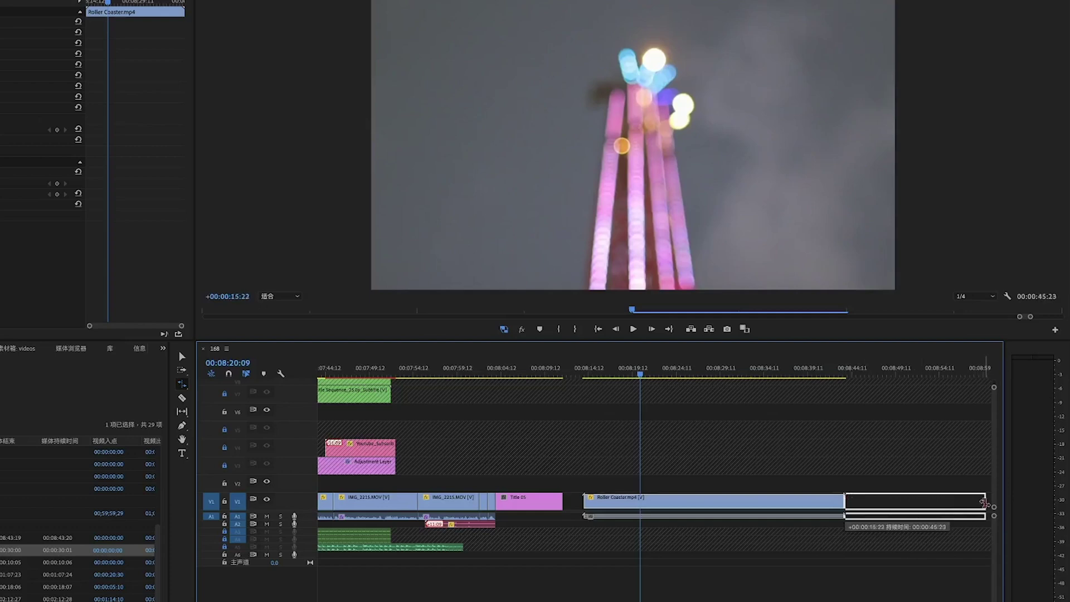
{"action": "key", "text": "v"}
{"action": "key", "text": "space"}
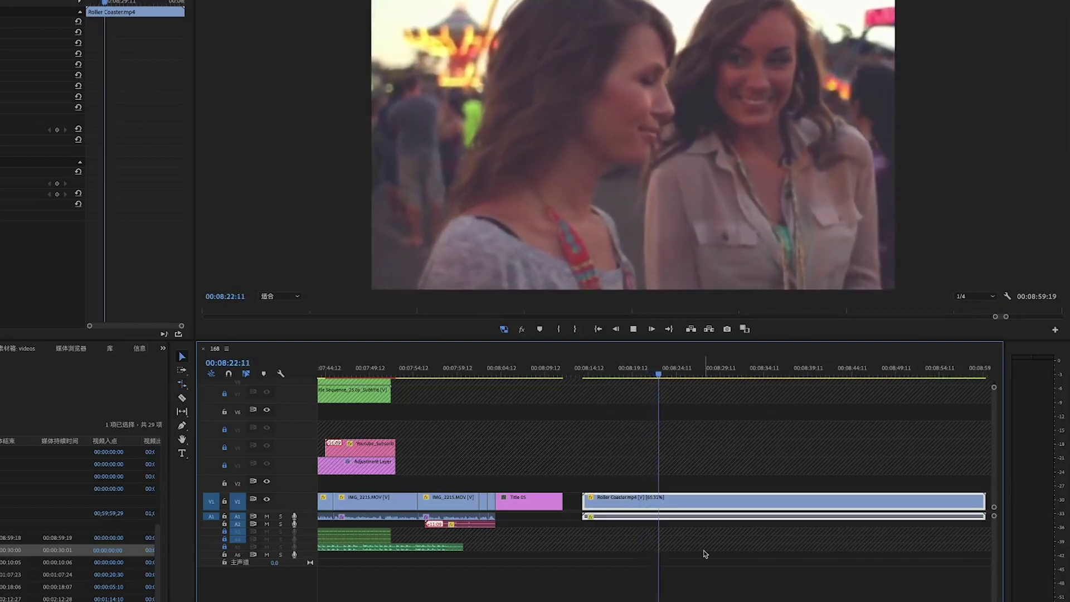
{"action": "key", "text": "space"}
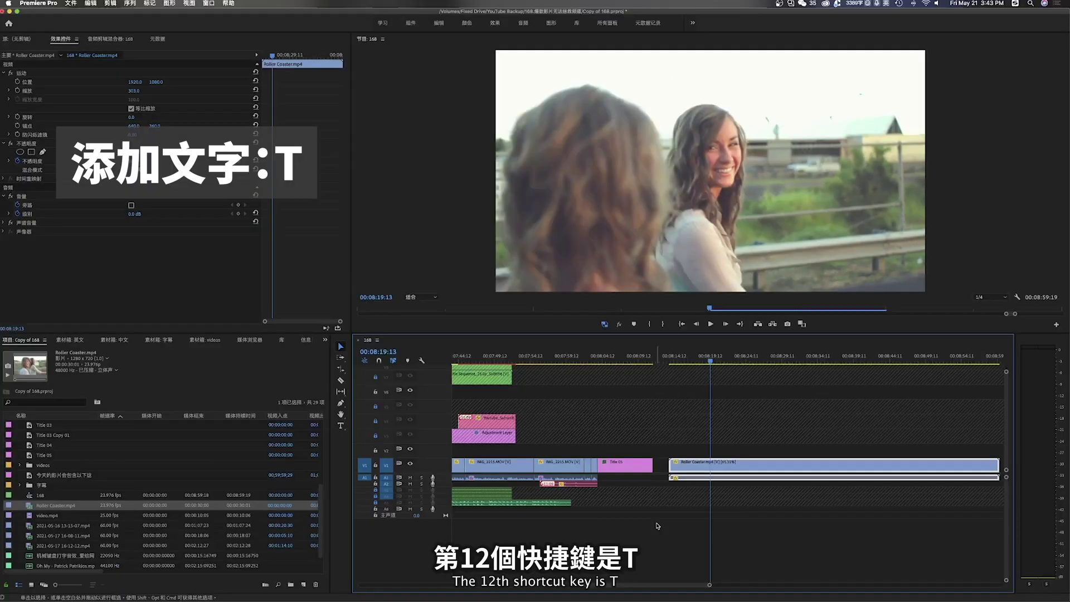
Step: Add a 'Weekend' text title on the Roller Coaster frame in the Program monitor
{"action": "key", "text": "t"}
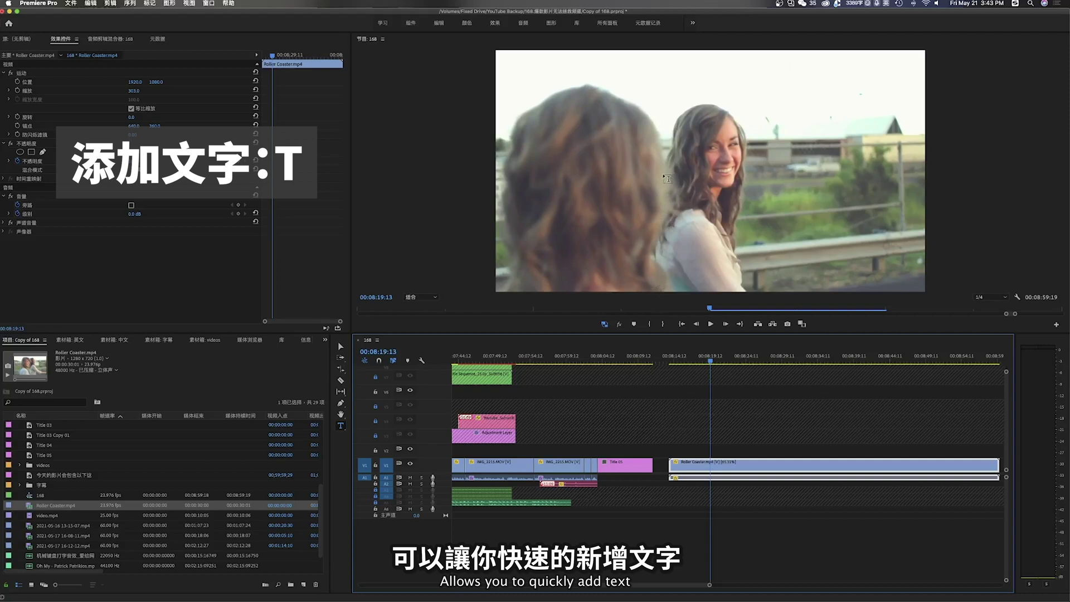
{"action": "left_click", "coordinate": [666, 176]}
{"action": "type", "text": "Weekend"}
Step: Style the Weekend title in Marker Felt Wide, size about 270, with a dark red fill
{"action": "left_click", "coordinate": [83, 104]}
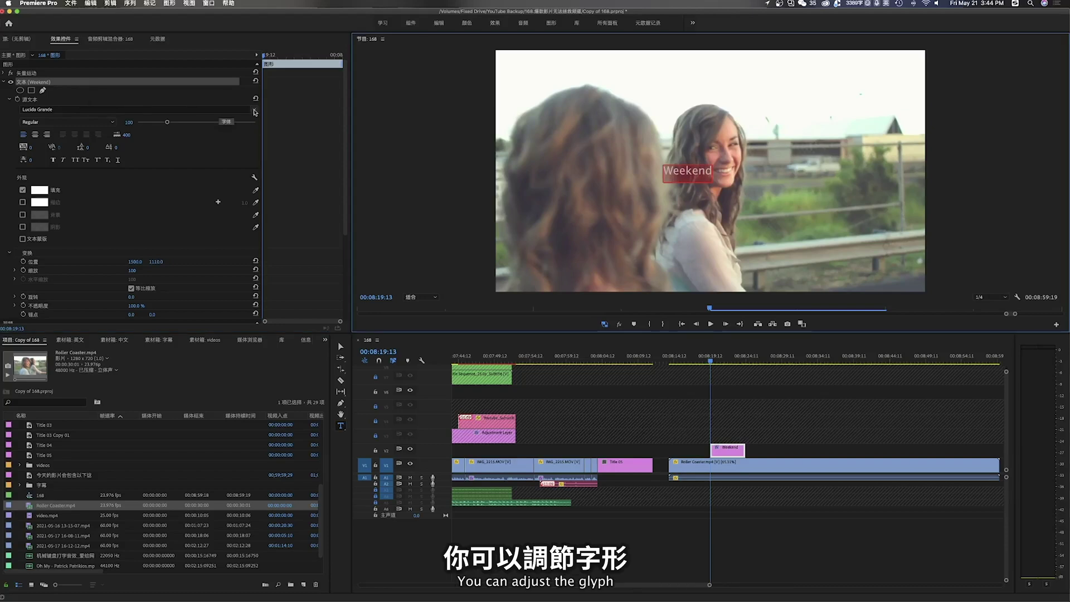
{"action": "left_click", "coordinate": [112, 110]}
{"action": "left_click", "coordinate": [98, 190]}
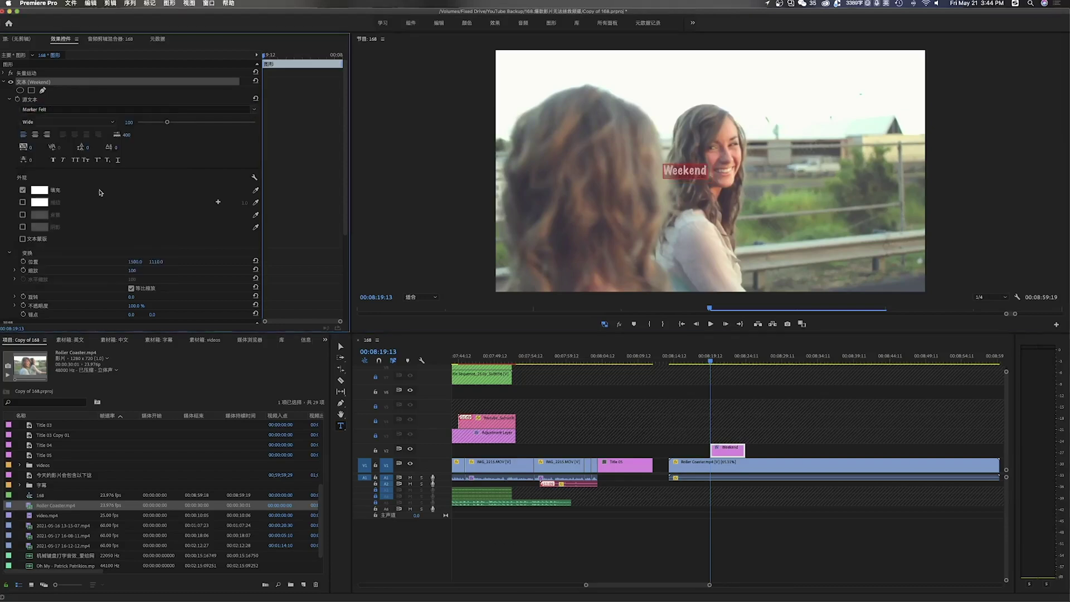
{"action": "left_click_drag", "start_coordinate": [167, 122], "coordinate": [221, 122]}
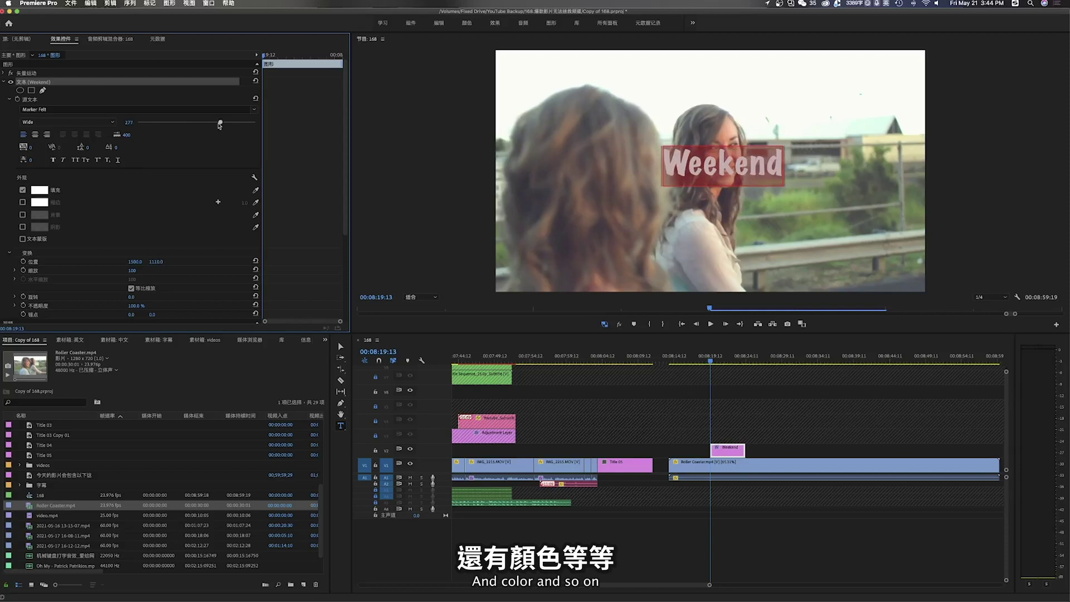
{"action": "left_click", "coordinate": [42, 193]}
{"action": "left_click_drag", "start_coordinate": [517, 286], "coordinate": [538, 305]}
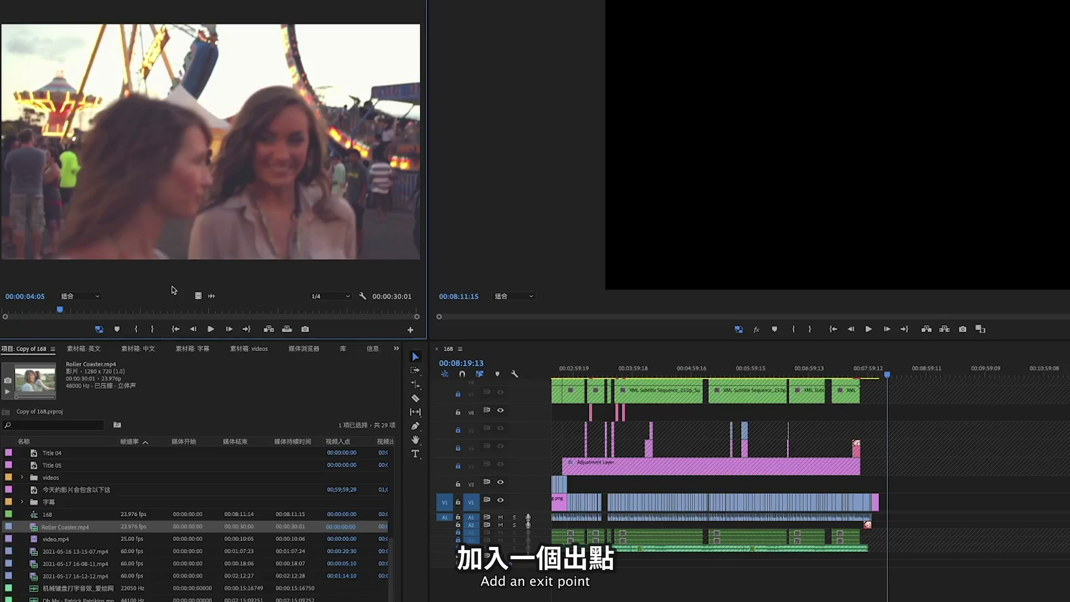
Step: Mark Roller Coaster.mp4 from 00:00:04:06 to 00:00:12:04 and drop that range onto V1 of sequence 168
{"action": "left_click", "coordinate": [62, 310]}
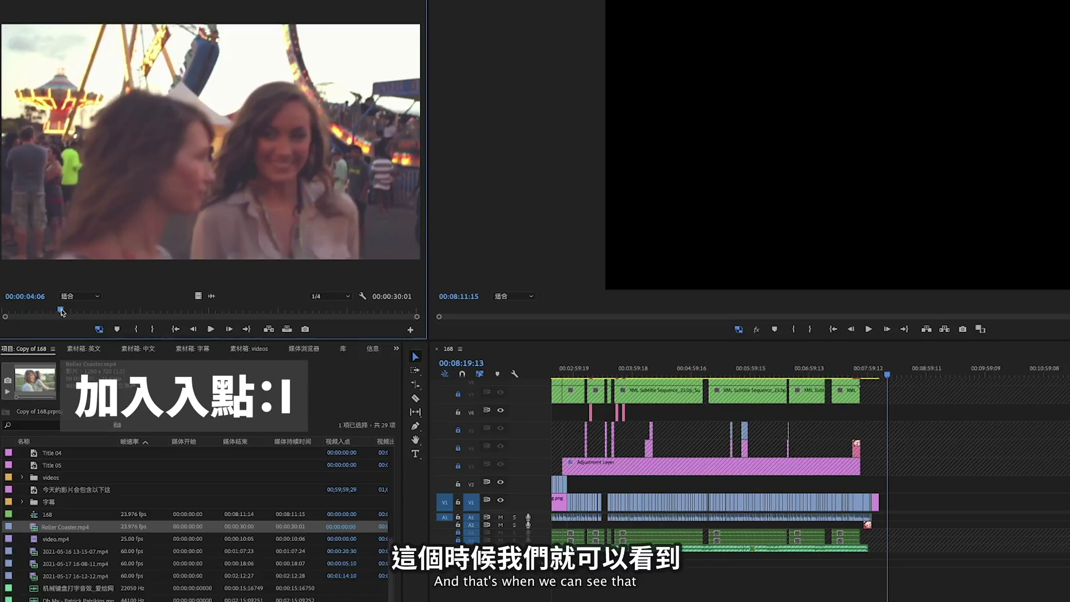
{"action": "key", "text": "i"}
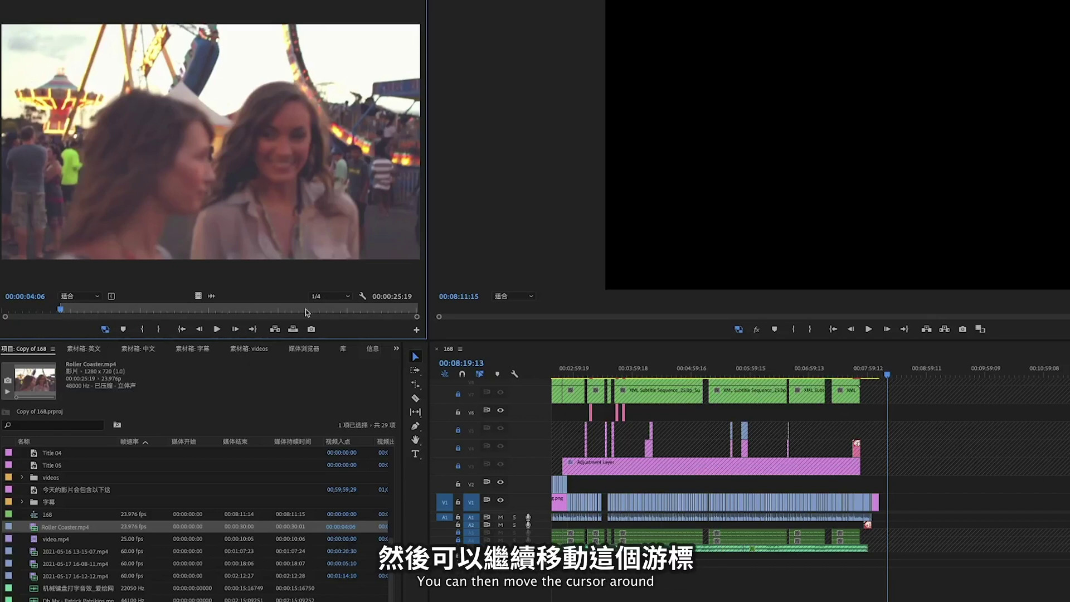
{"action": "left_click_drag", "start_coordinate": [62, 310], "coordinate": [170, 310]}
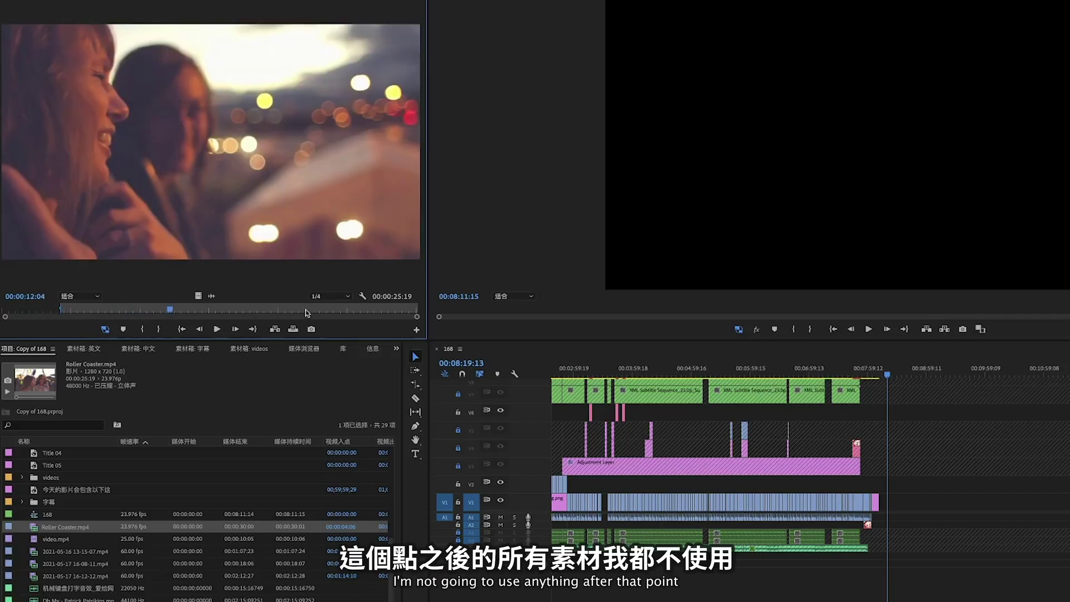
{"action": "key", "text": "o"}
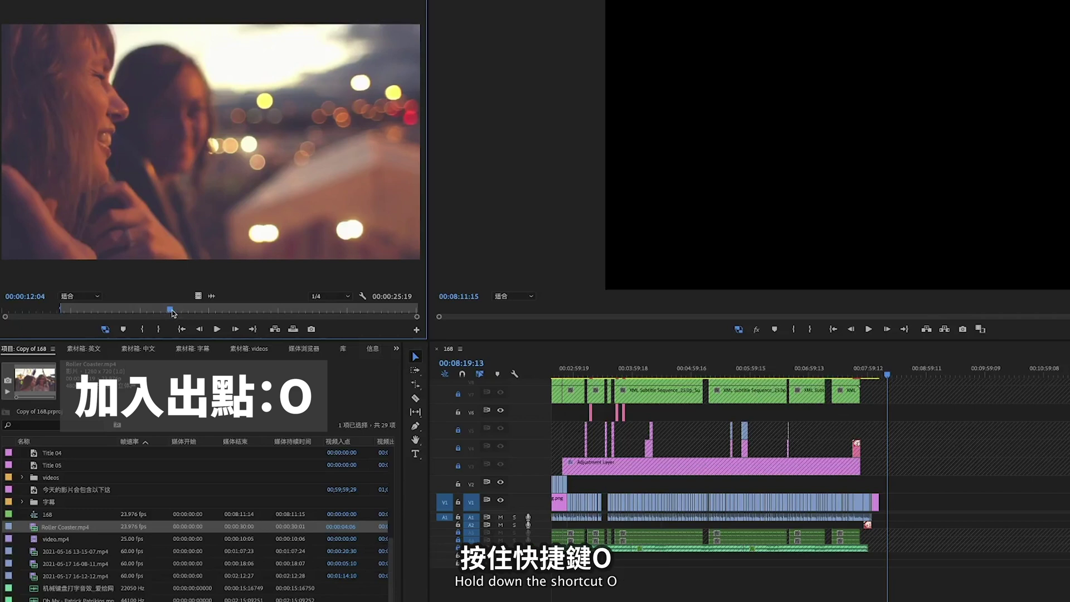
{"action": "key", "text": "o"}
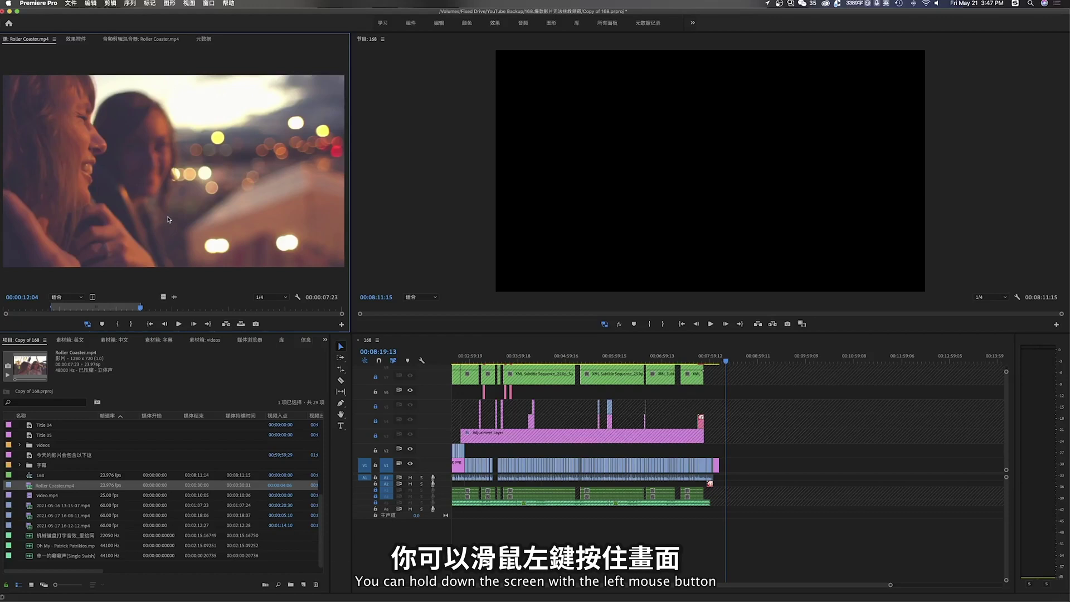
{"action": "left_click_drag", "start_coordinate": [611, 375], "coordinate": [745, 467]}
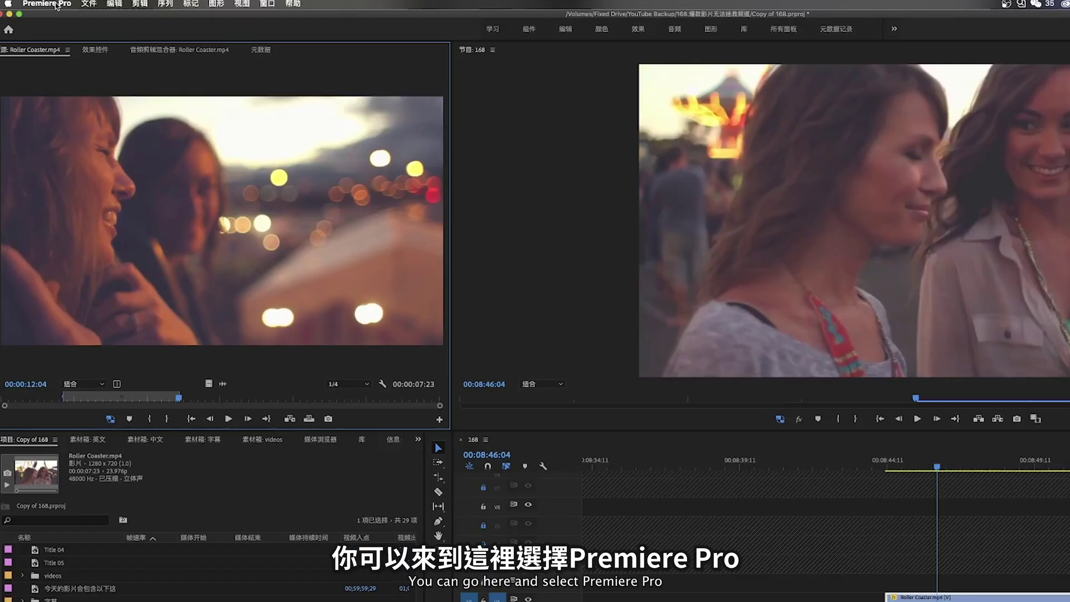
Step: In Keyboard Shortcuts, bind the Ellipse Tool to F7 under a custom preset
{"action": "left_click", "coordinate": [55, 6]}
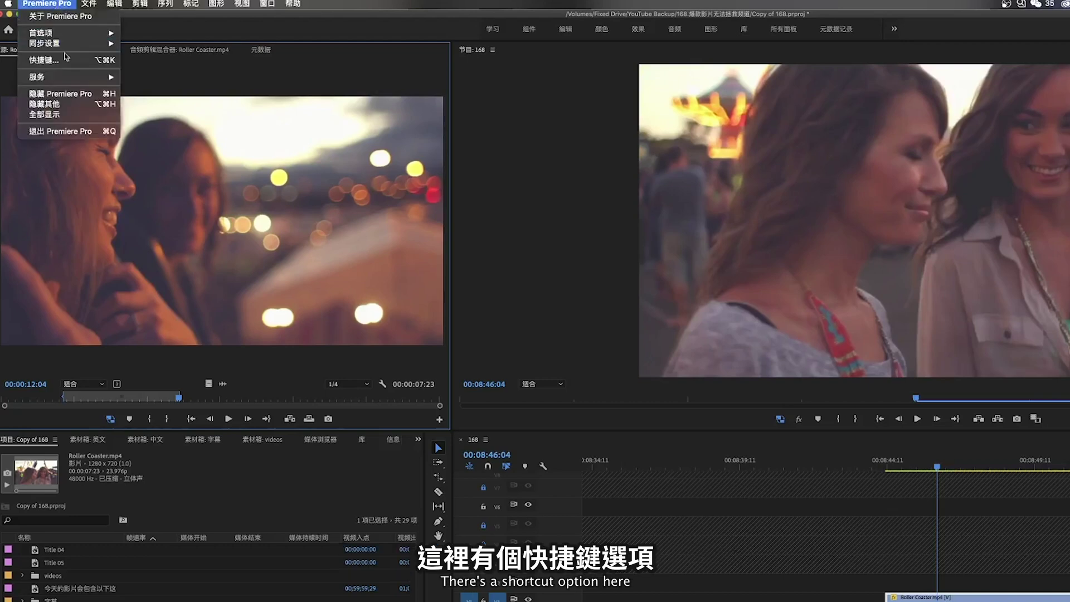
{"action": "left_click", "coordinate": [72, 61]}
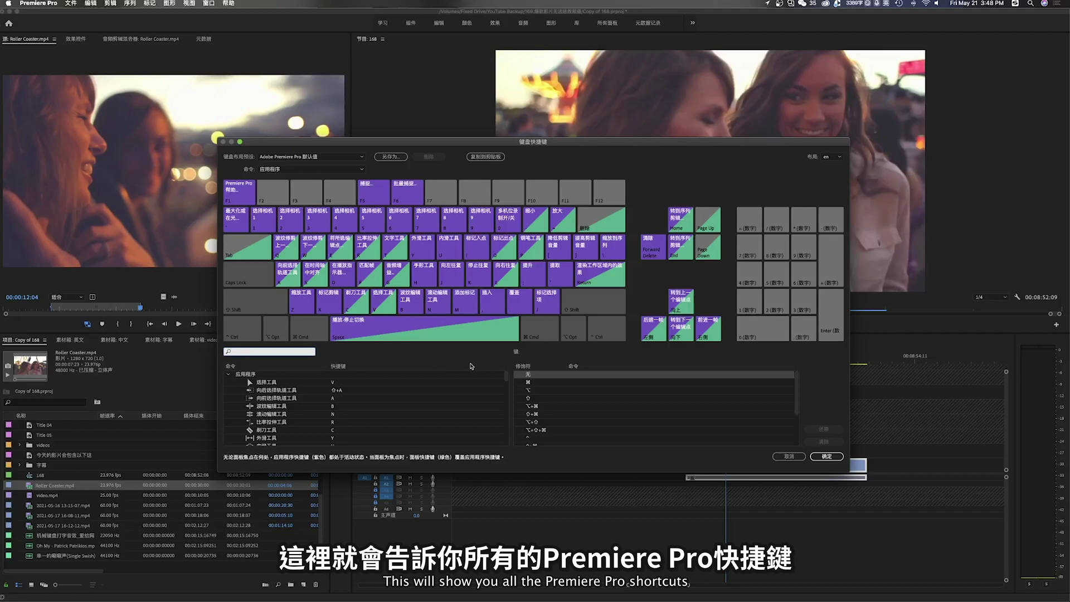
{"action": "left_click", "coordinate": [361, 158]}
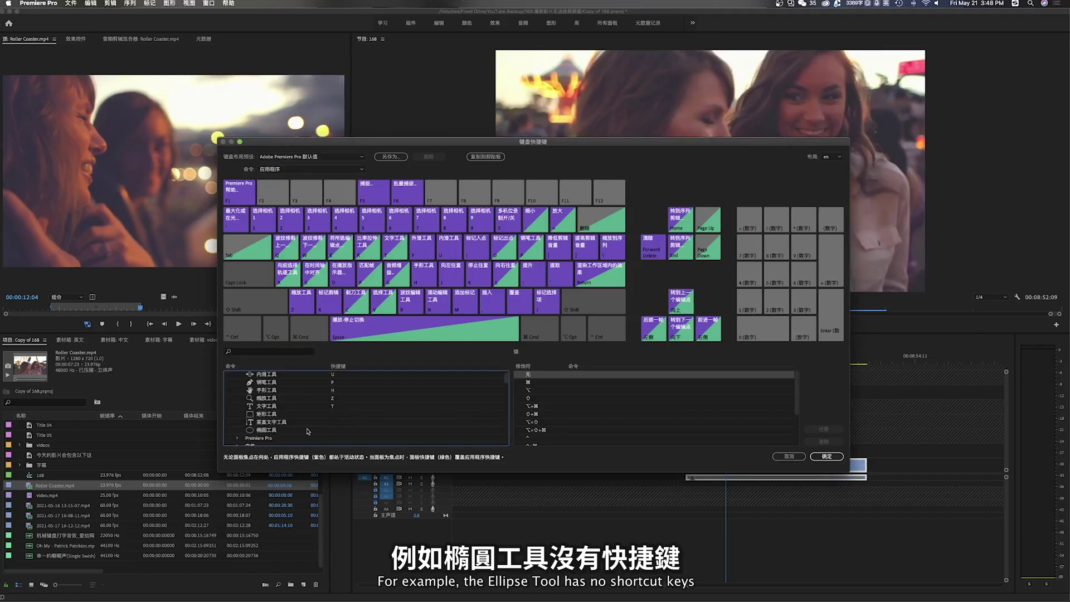
{"action": "left_click", "coordinate": [335, 433]}
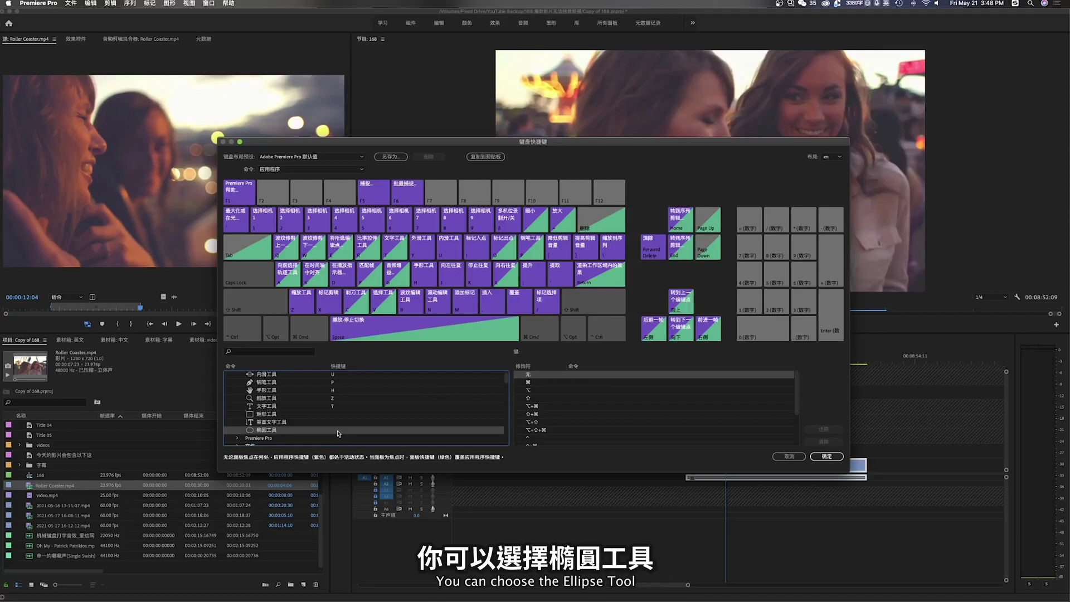
{"action": "left_click", "coordinate": [447, 200]}
{"action": "mouse_move", "coordinate": [353, 400]}
{"action": "left_mouse_down"}
{"action": "mouse_move", "coordinate": [327, 438]}
{"action": "mouse_move", "coordinate": [349, 445]}
{"action": "left_mouse_up"}
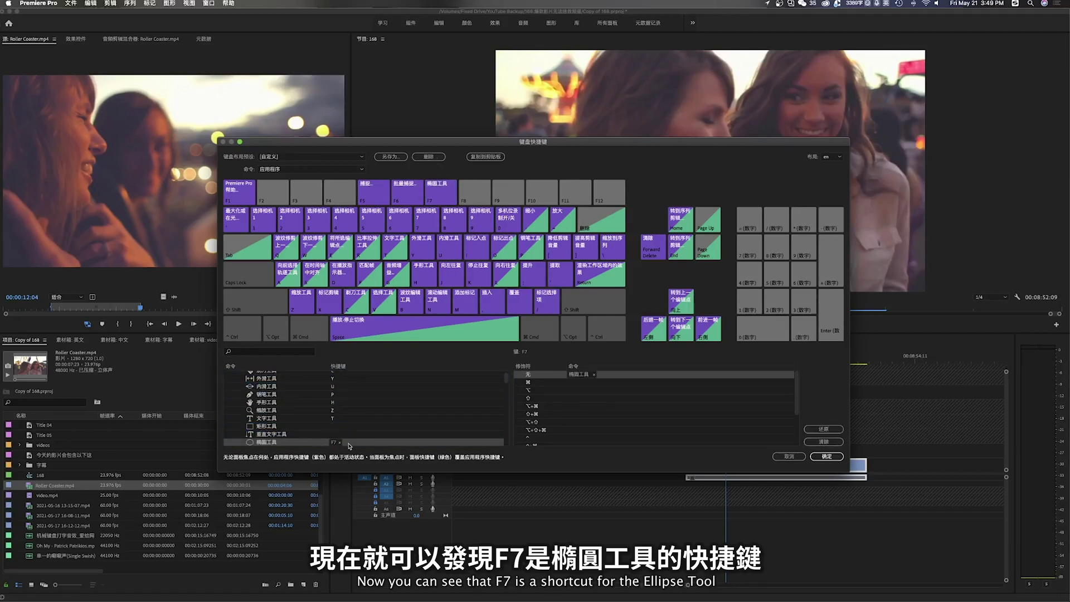